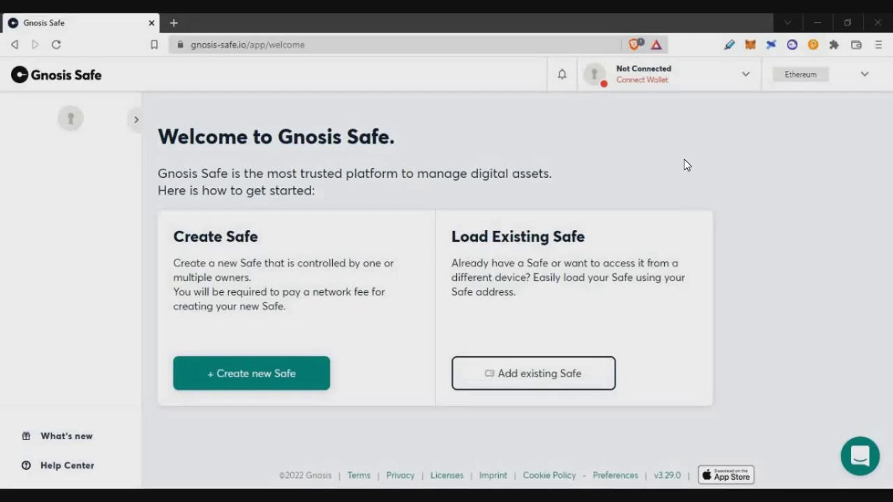
Switch to Polygon, connect MetaMask's KEY 1 account, and begin creating a new Safe
left_click(802, 73)
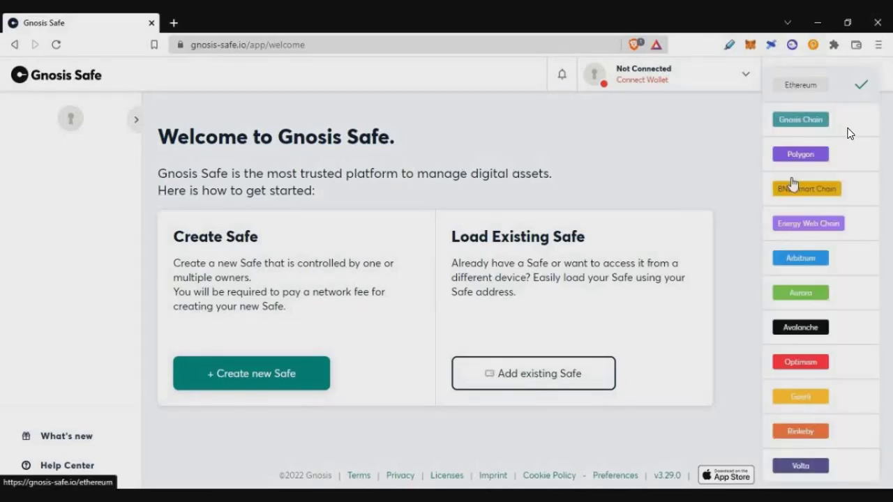
left_click(802, 155)
left_click(678, 74)
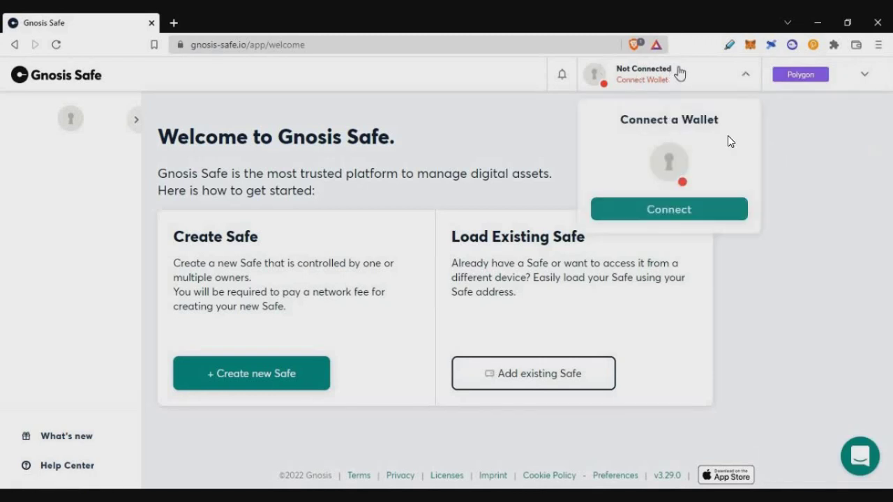
left_click(658, 211)
left_click(291, 269)
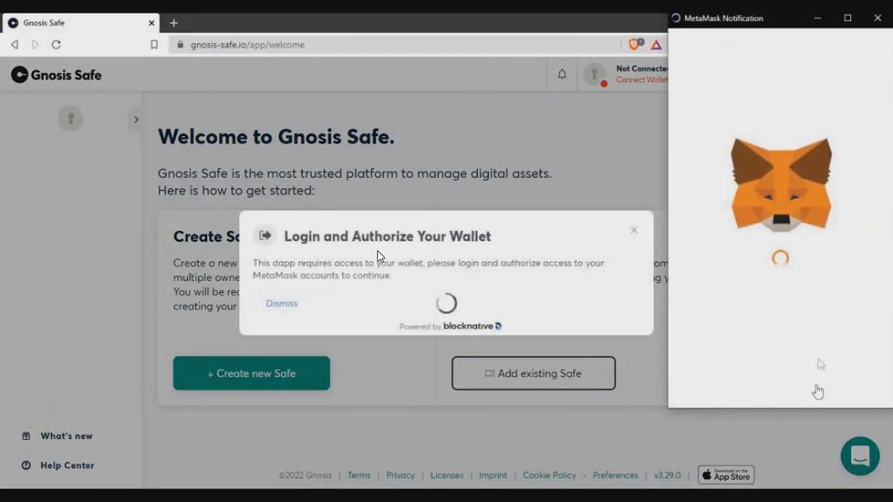
left_click(843, 383)
left_click(840, 382)
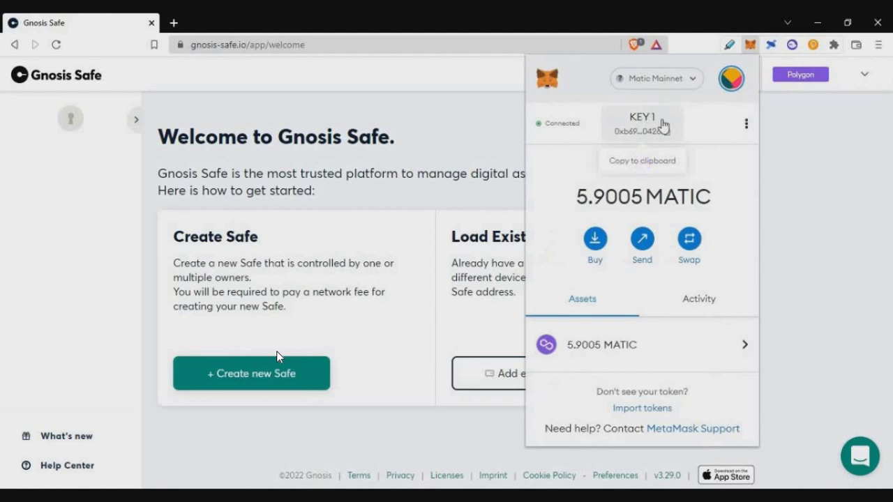
left_click(389, 327)
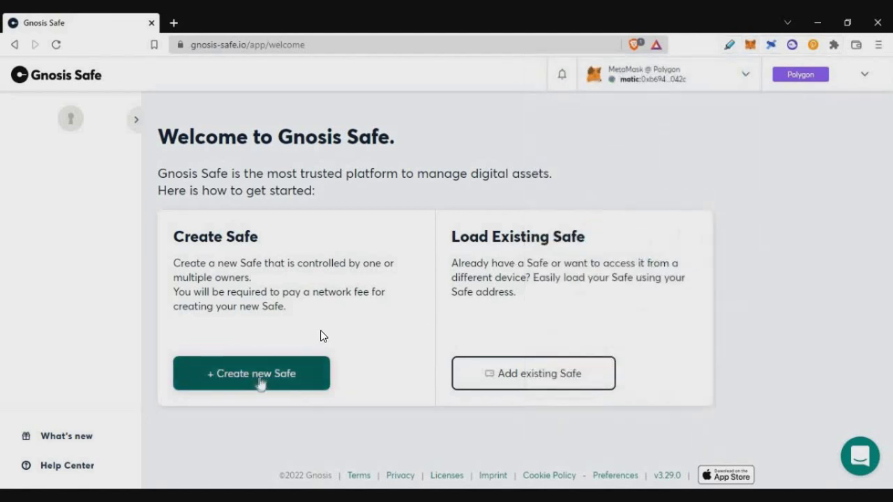
left_click(260, 377)
Keep Polygon as the Safe's network and name the Safe 'CryptoTelugu'
left_click_drag(282, 225, 314, 242)
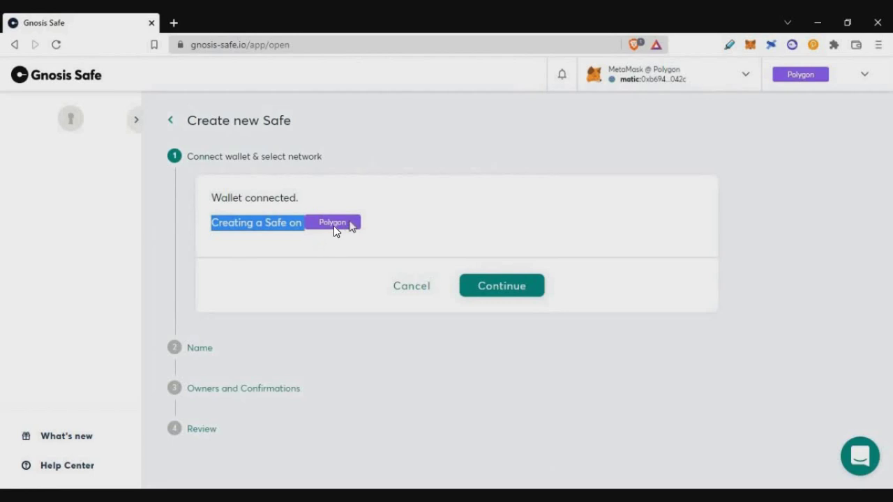
left_click(334, 226)
left_click(434, 232)
left_click(517, 291)
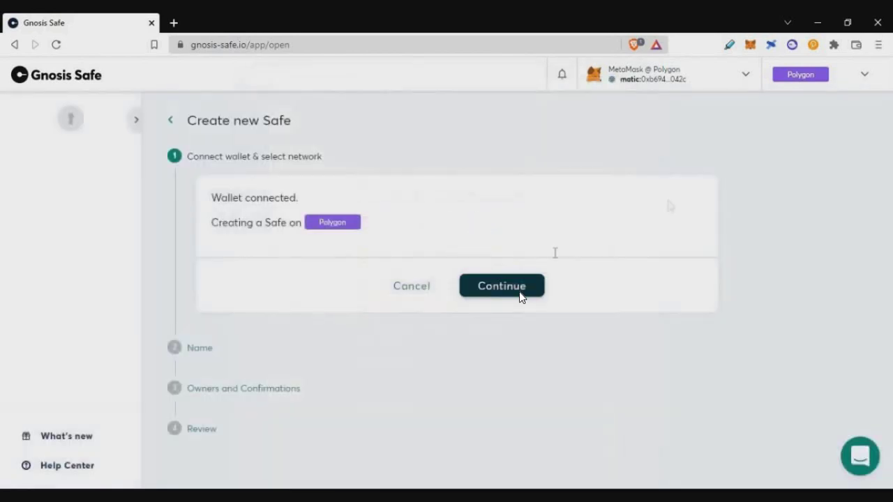
left_click(257, 314)
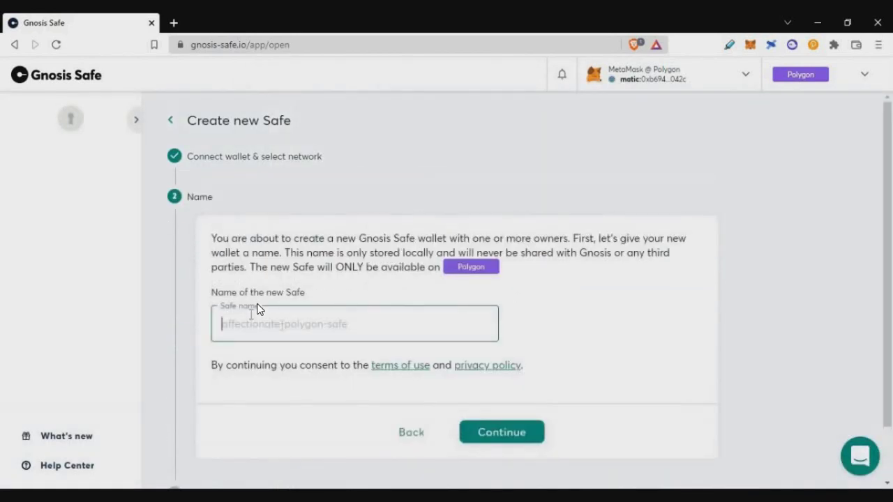
type("CryptoTelugu")
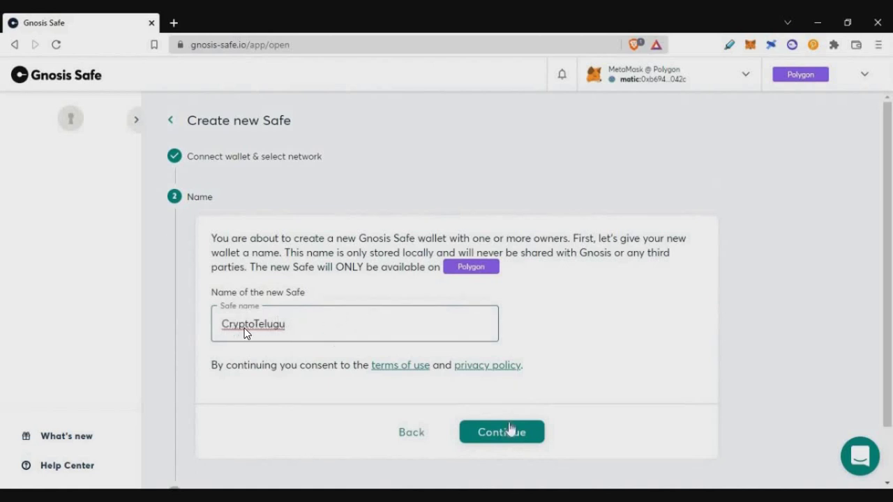
left_click(508, 429)
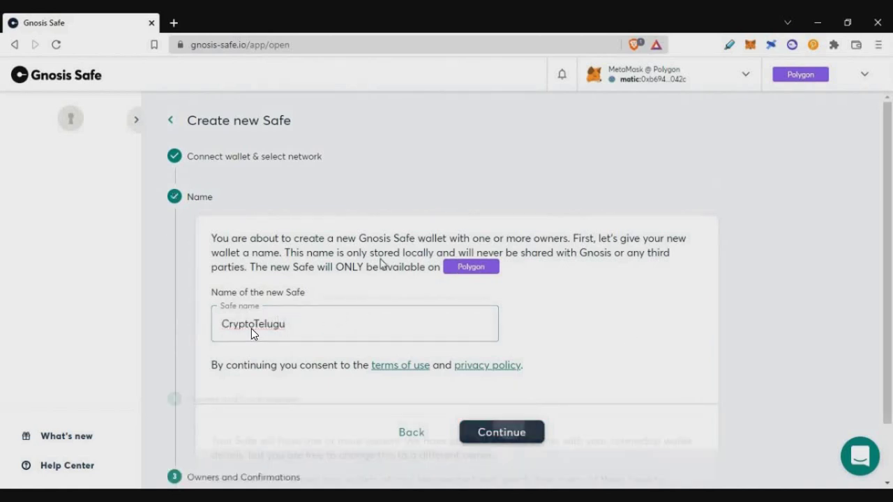
Name the first owner 'KEY 1' and add a second owner row
scroll(251, 293, "down", 2)
left_click(294, 326)
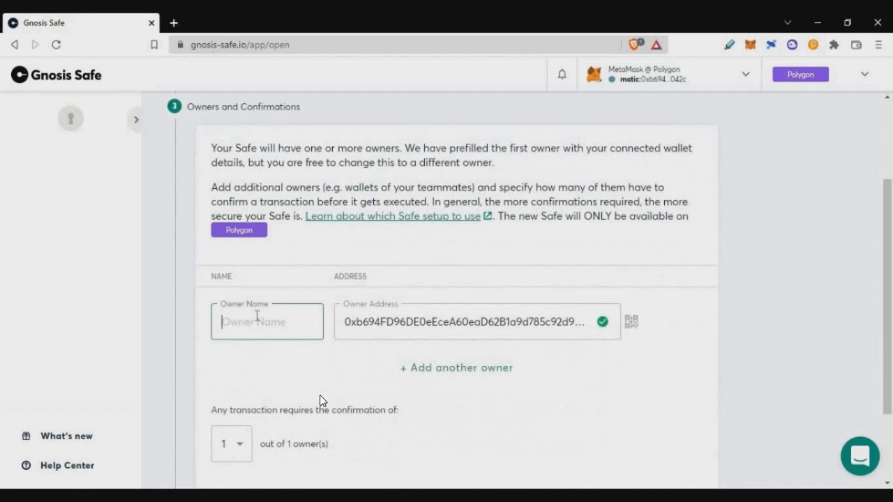
type("KEY 1")
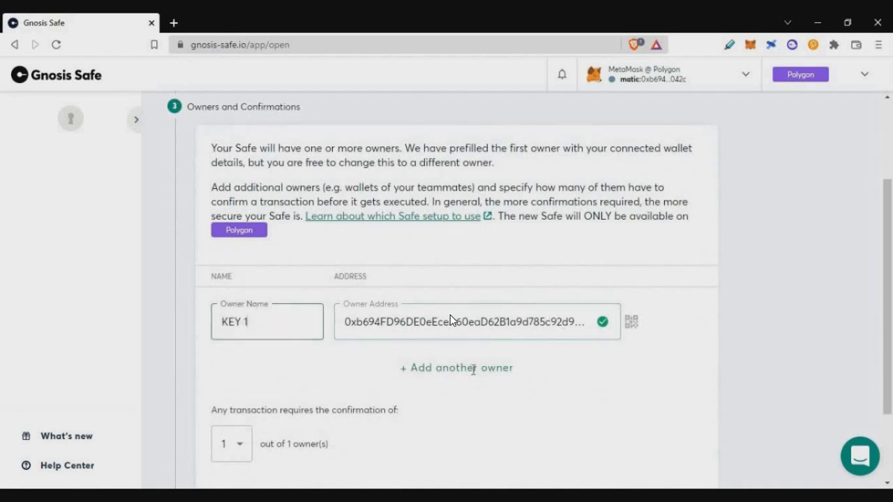
left_click(471, 368)
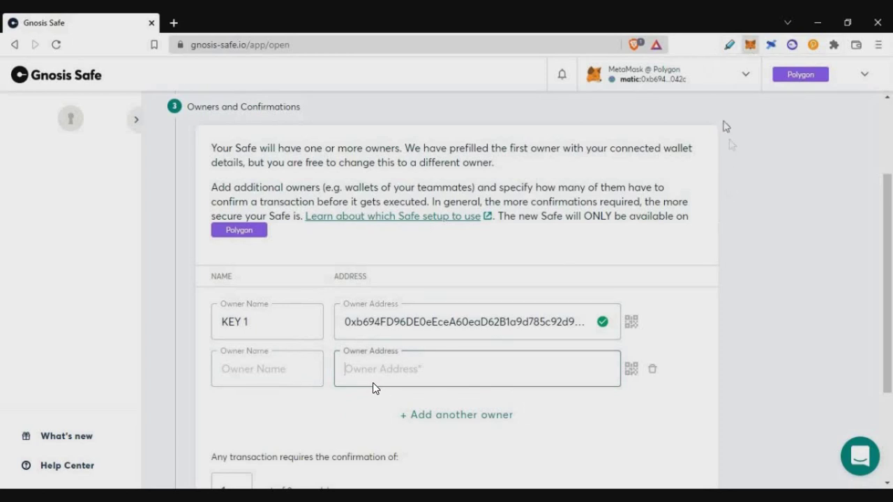
Switch MetaMask to KEY 2, paste its address as second owner, and name it 'KEY 2'
left_click(750, 45)
left_click(731, 78)
scroll(680, 223, "down", 1)
left_click(674, 213)
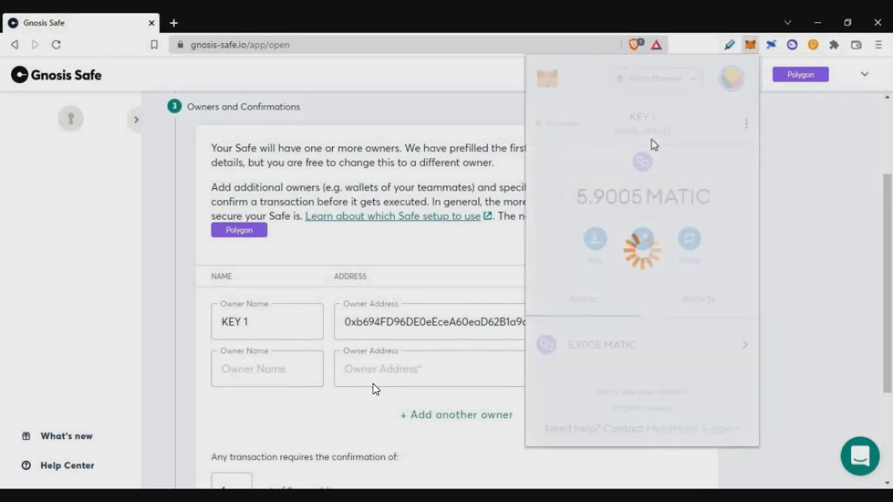
left_click(735, 163)
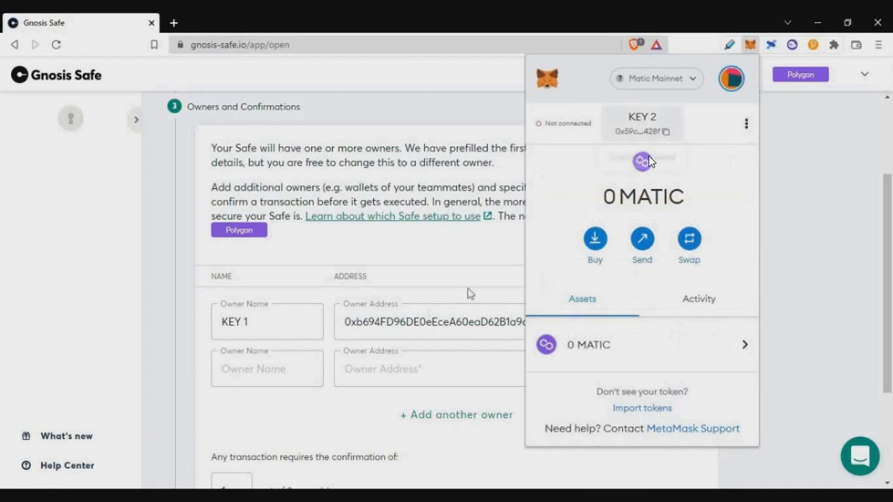
left_click(407, 379)
type("0x59cE24494C3AA66137134E4D234FD4a63120428f")
left_click(241, 370)
type("KEY 2")
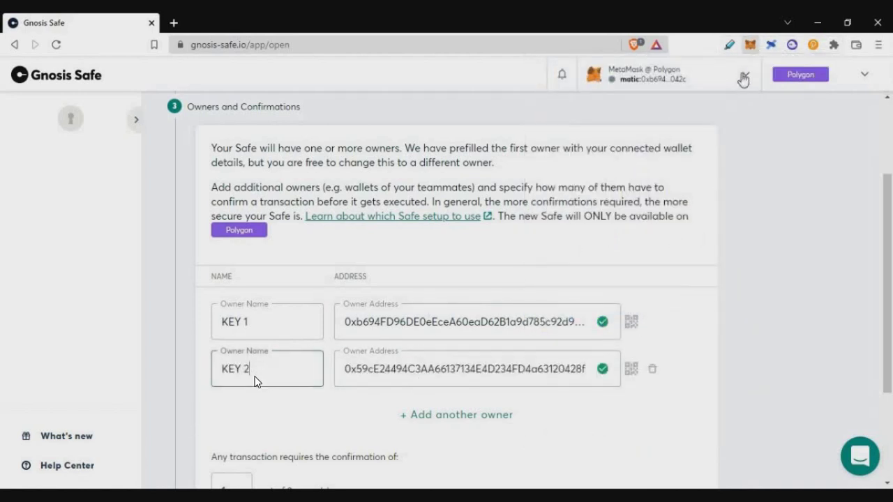
Switch the MetaMask wallet back to the KEY 1 account
left_click(751, 45)
left_click(731, 78)
scroll(655, 183, "down", 3)
left_click(614, 223)
left_click(789, 261)
Require 2 out of 2 owner confirmations and continue to the review
scroll(392, 353, "down", 3)
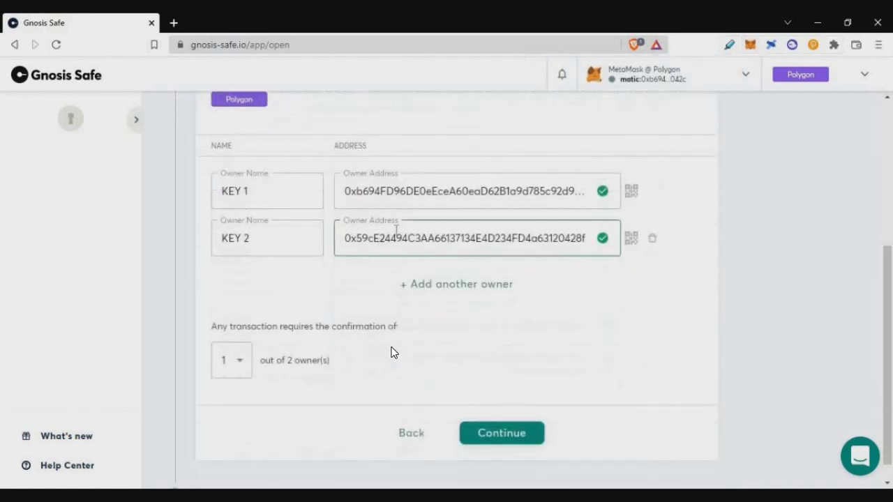
left_click_drag(210, 305, 428, 314)
left_click(311, 318)
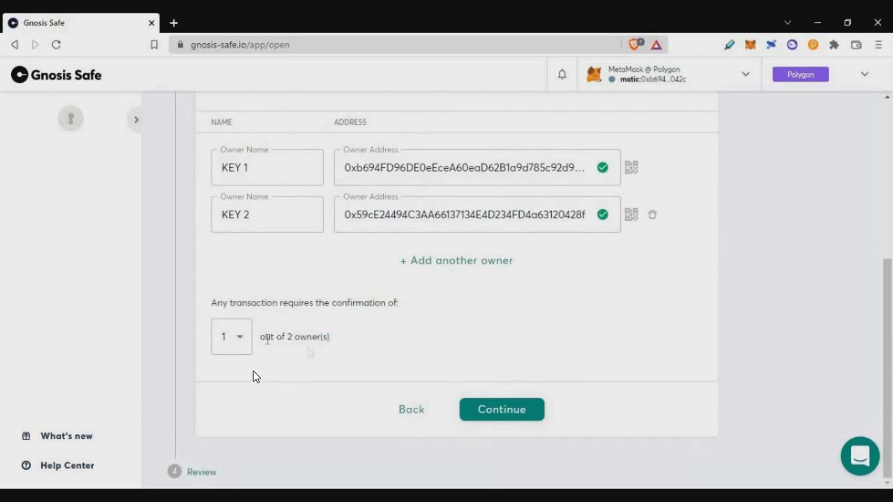
left_click_drag(308, 340, 239, 352)
left_click(232, 338)
left_click(227, 361)
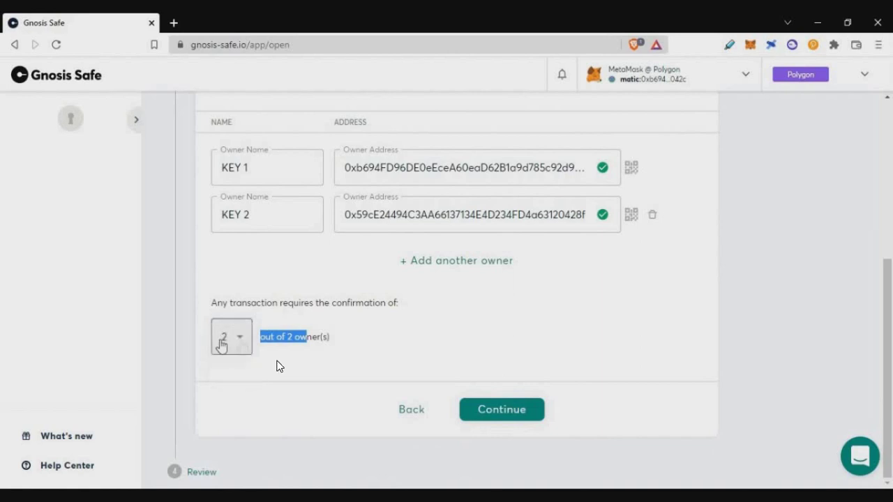
left_click(499, 410)
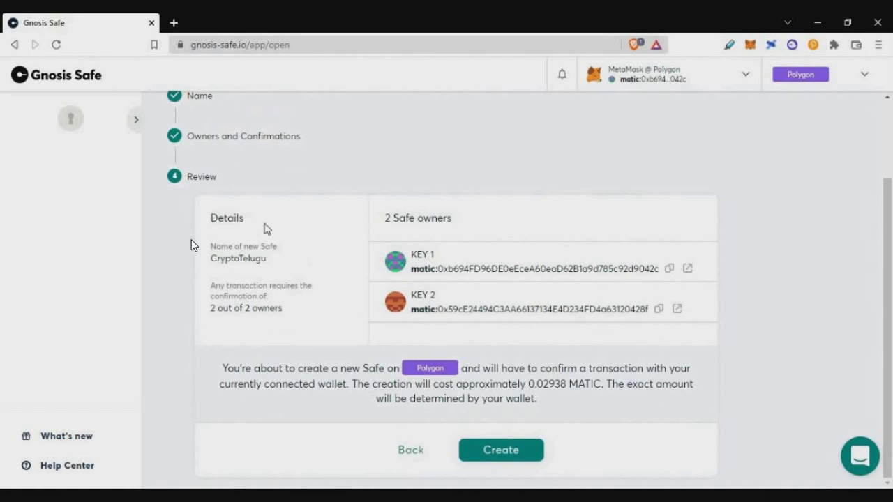
Review the Safe details and estimated creation cost, then submit the creation
double_click(227, 218)
mouse_move(265, 287)
left_mouse_down()
mouse_move(230, 260)
mouse_move(261, 271)
mouse_move(266, 286)
left_mouse_up()
left_click(286, 328)
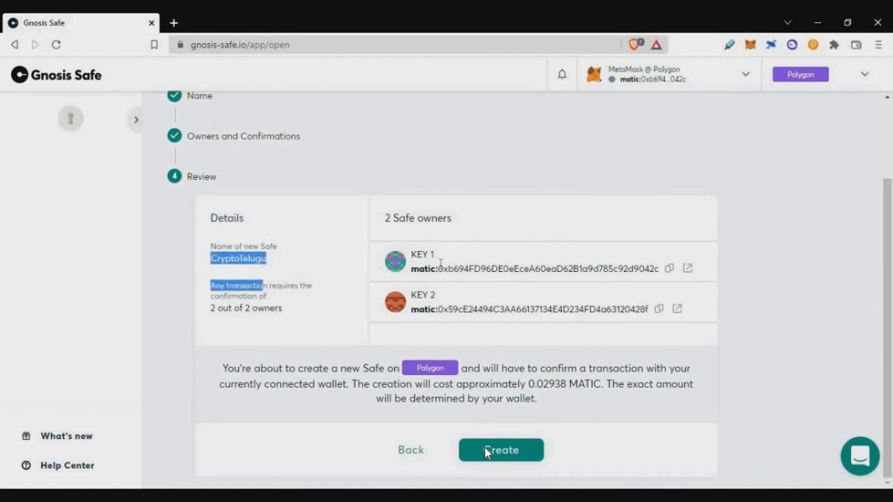
left_click(509, 448)
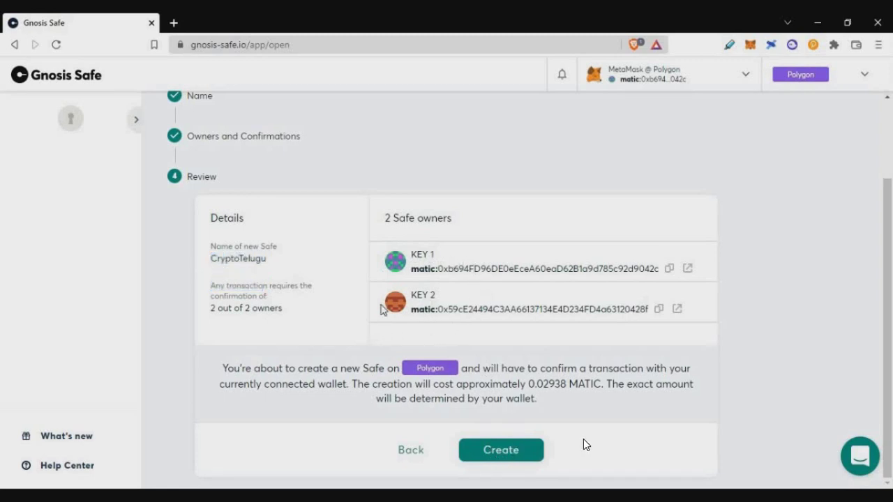
left_click_drag(220, 368, 564, 409)
left_click(554, 393)
left_click(522, 454)
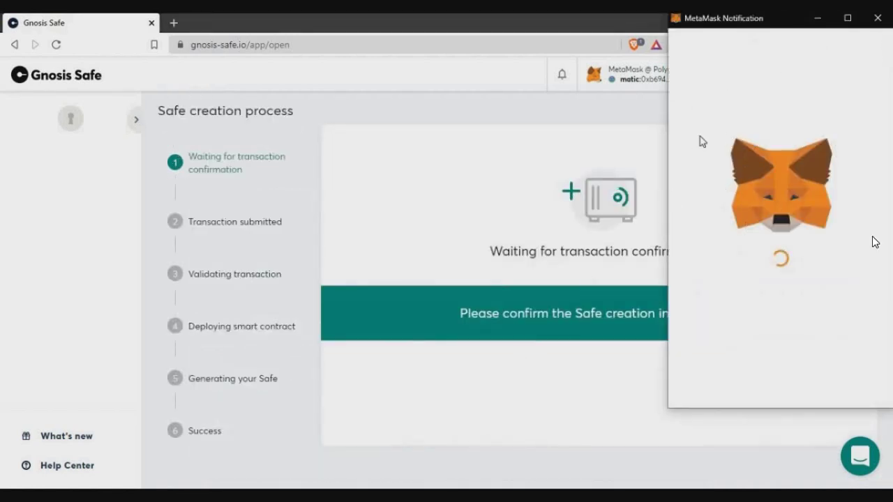
Approve the creation gas fee in MetaMask and open the successfully created Safe
scroll(823, 314, "down", 5)
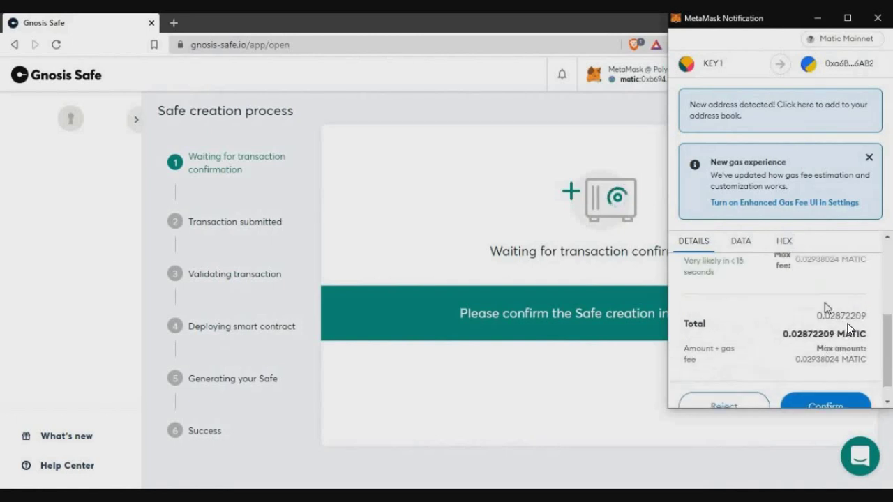
scroll(850, 321, "up", 3)
double_click(806, 298)
scroll(774, 321, "down", 5)
left_click(826, 381)
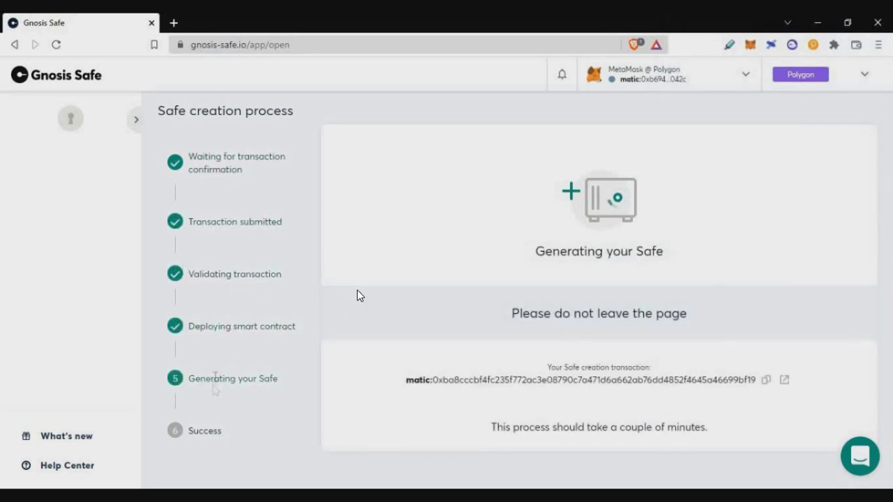
double_click(225, 446)
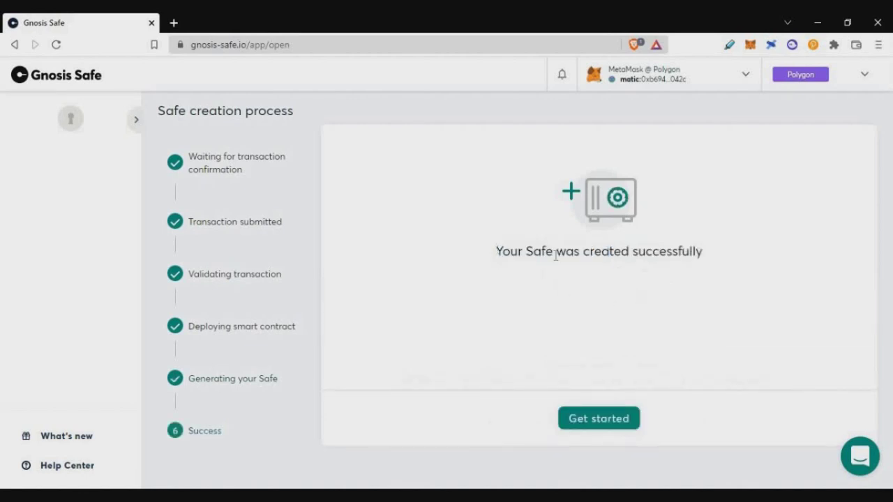
left_click_drag(496, 252, 725, 268)
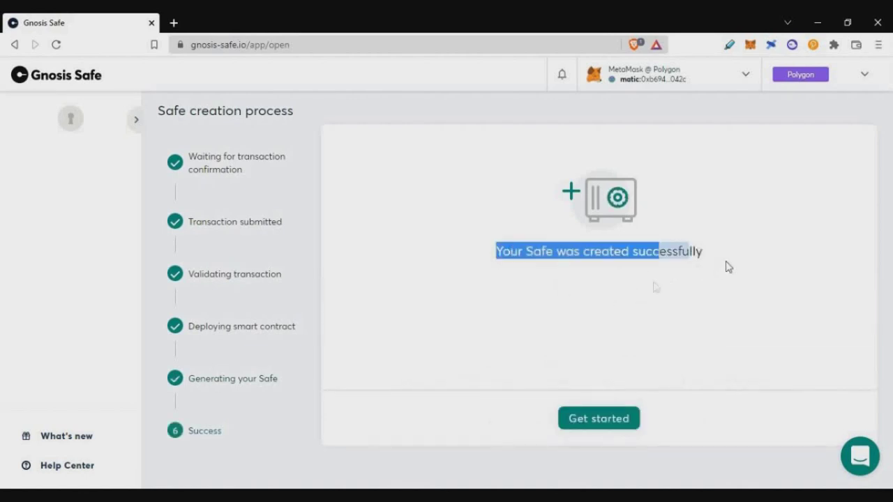
left_click(603, 418)
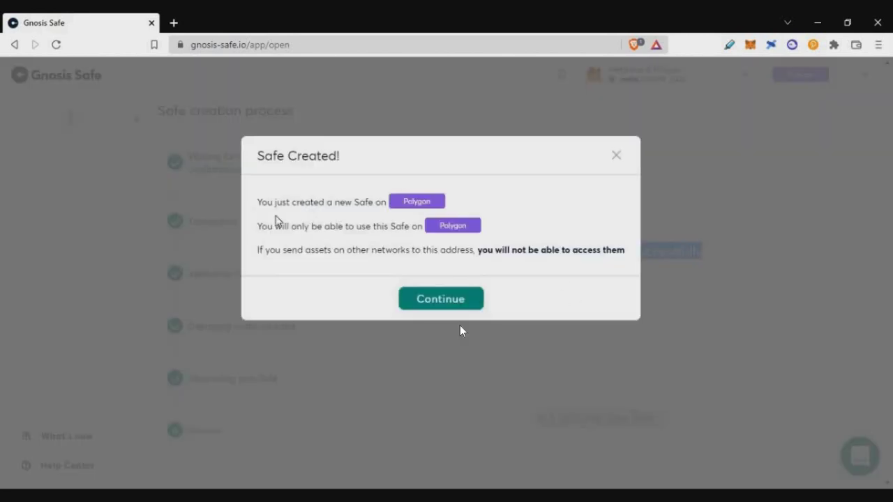
Acknowledge the Polygon-only warning in the Safe Created notice and continue to the dashboard
left_click_drag(269, 206, 356, 228)
left_click_drag(259, 246, 471, 255)
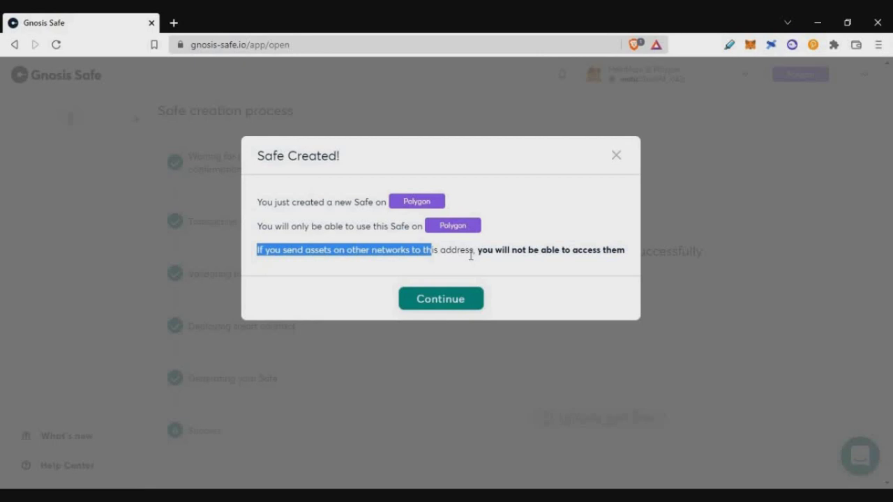
left_click_drag(471, 256, 395, 389)
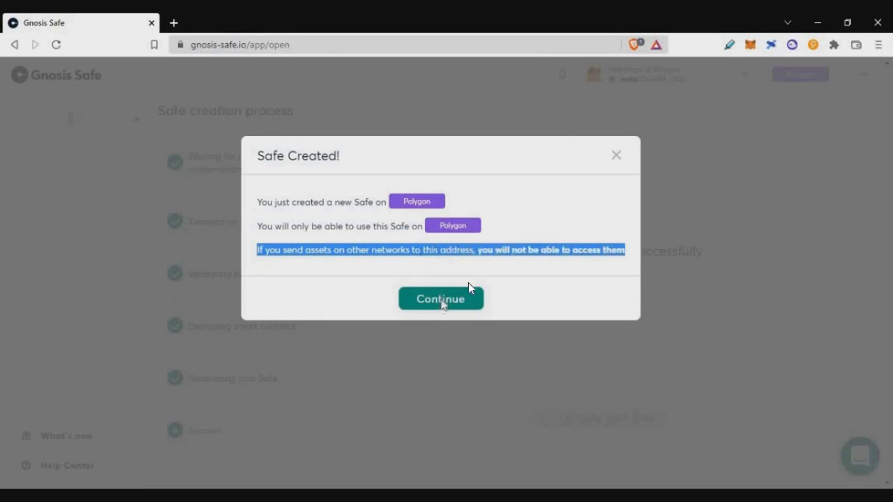
left_click(442, 300)
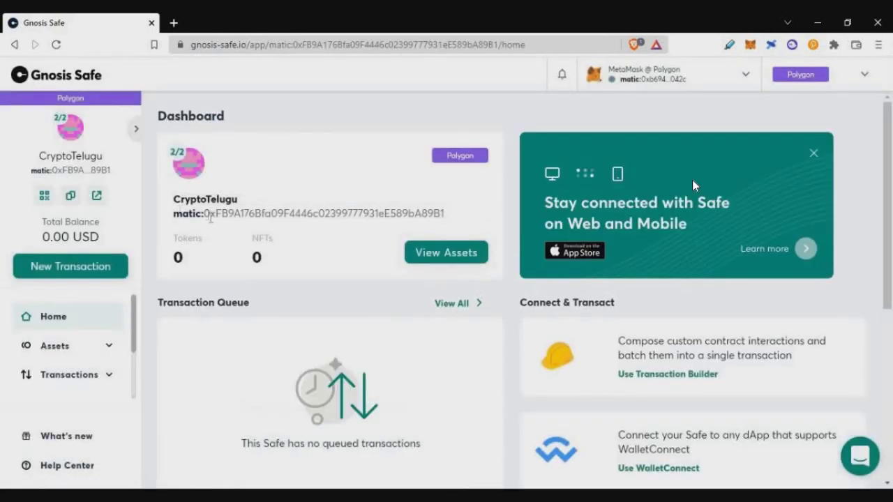
Copy the CryptoTelugu Safe's address from the sidebar
double_click(337, 217)
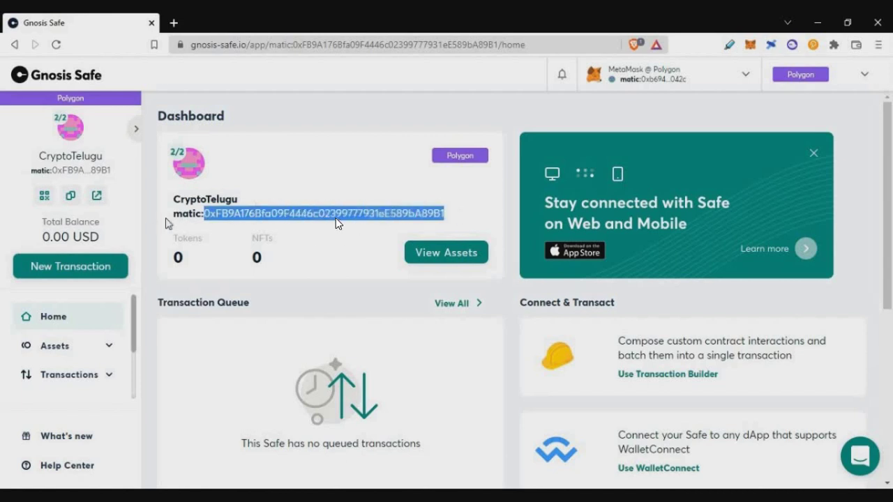
double_click(187, 214)
left_click(281, 186)
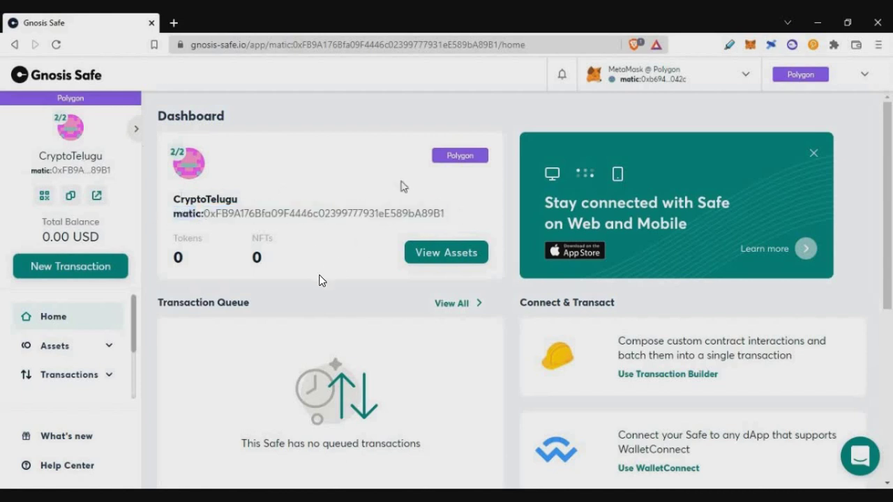
scroll(390, 182, "down", 3)
scroll(364, 279, "up", 5)
scroll(364, 286, "down", 5)
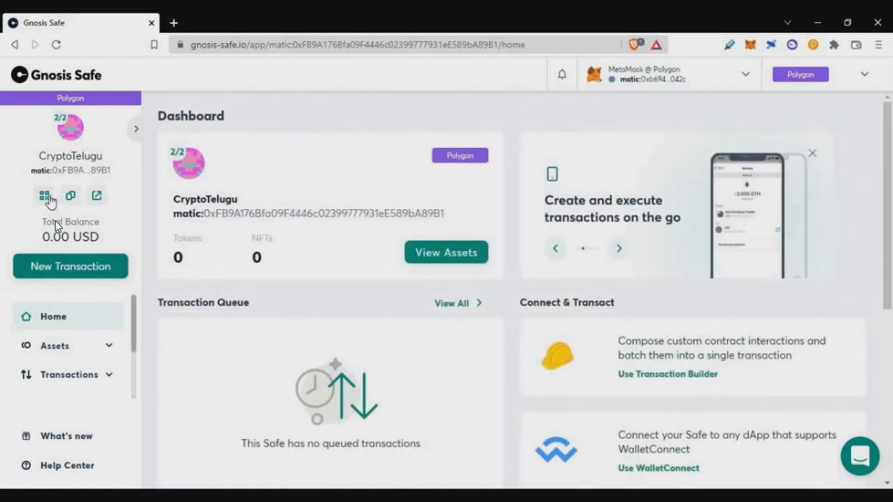
left_click(71, 195)
Send 1 MATIC from MetaMask to the pasted Safe address, removing the matic: prefix
left_click(752, 44)
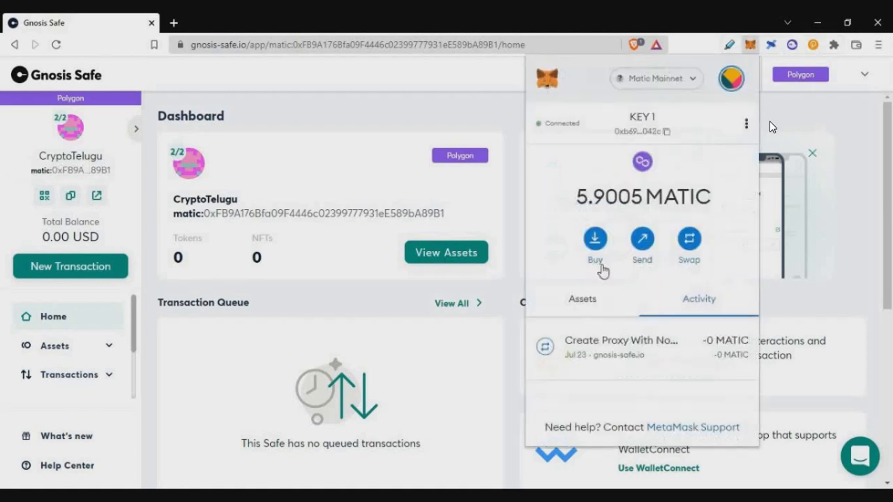
left_click(642, 236)
key("ctrl+v")
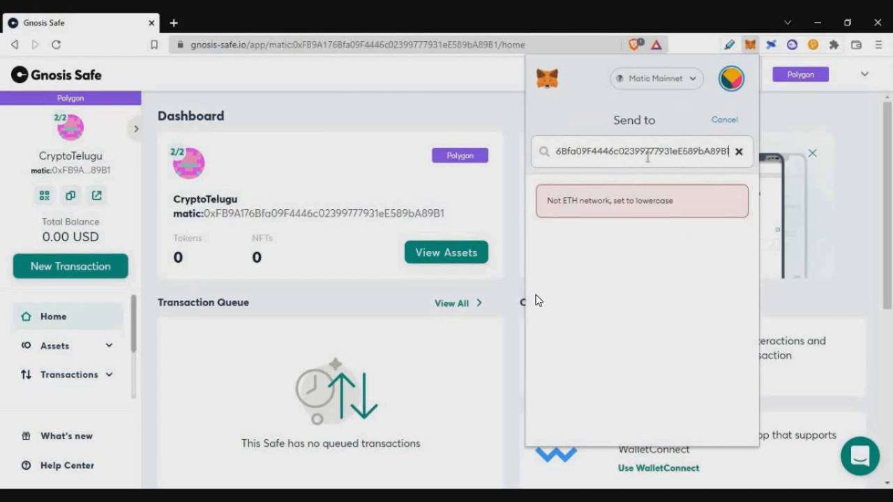
key("Home")
key("Delete")
key("Delete")
key("Delete")
key("Delete")
key("Delete")
key("Delete")
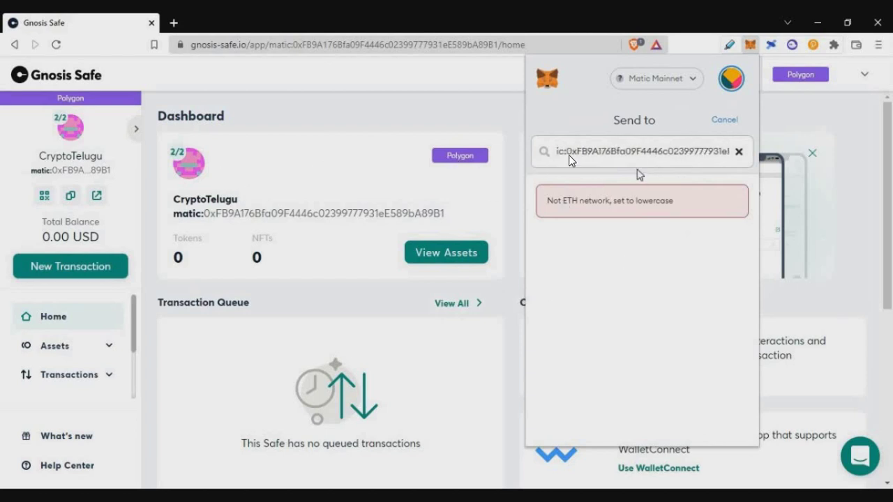
type("1")
left_click(697, 420)
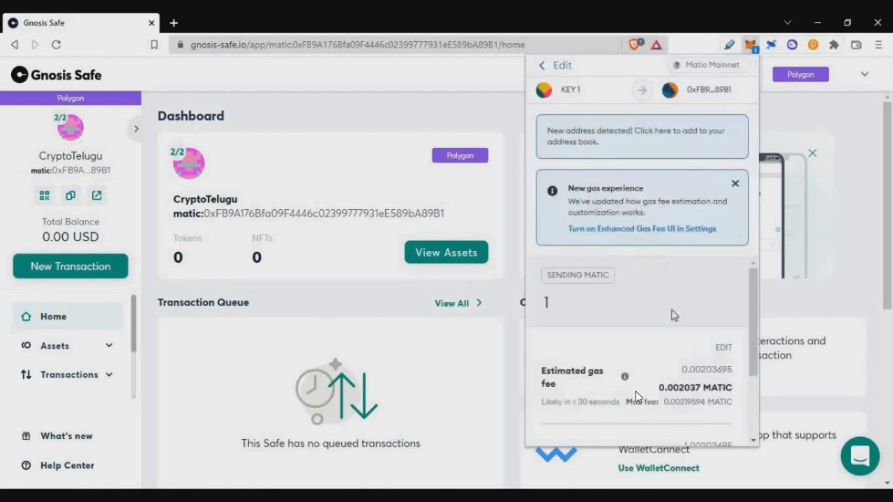
scroll(636, 397, "down", 3)
left_click(656, 421)
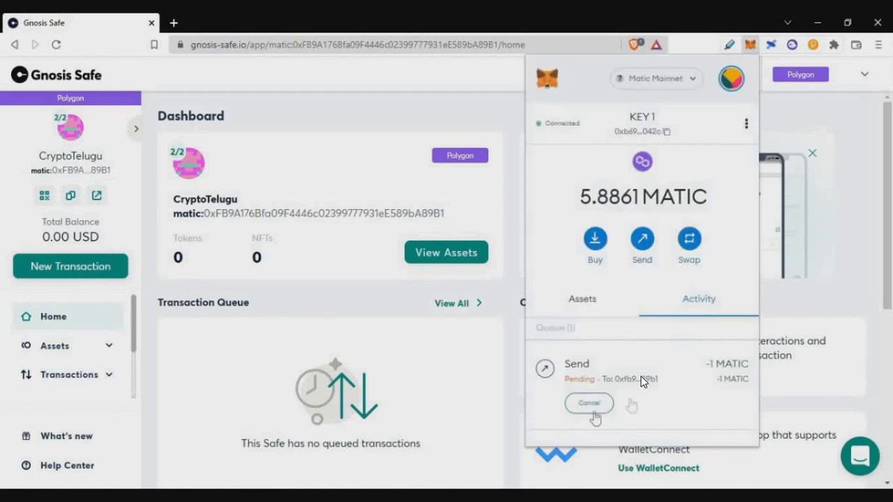
left_click(338, 302)
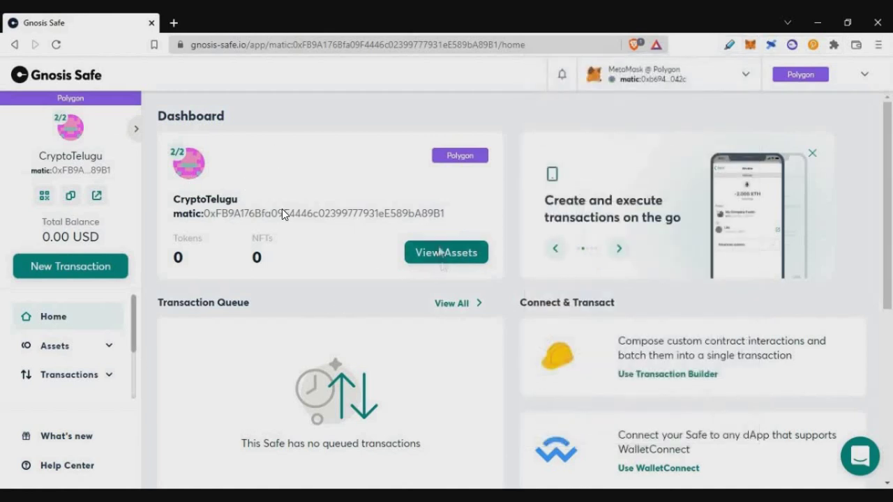
Check the Safe's assets show 1.00 MATIC, then return to the dashboard
left_click(441, 252)
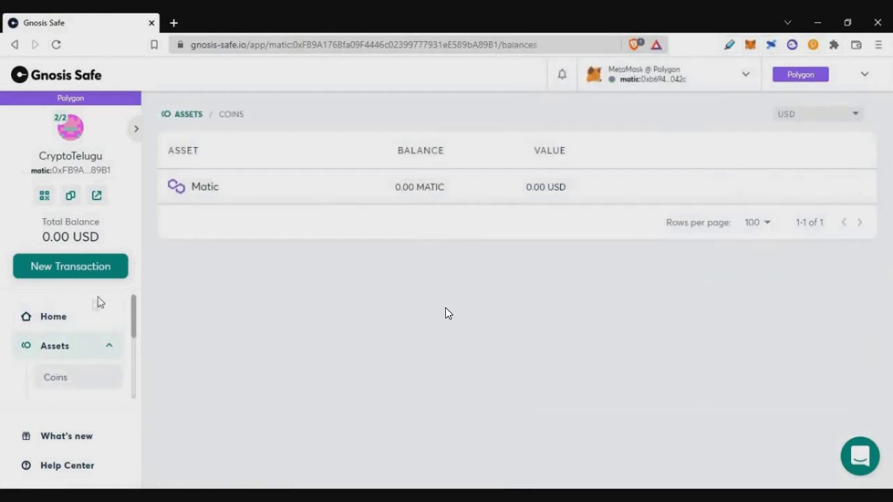
left_click(82, 353)
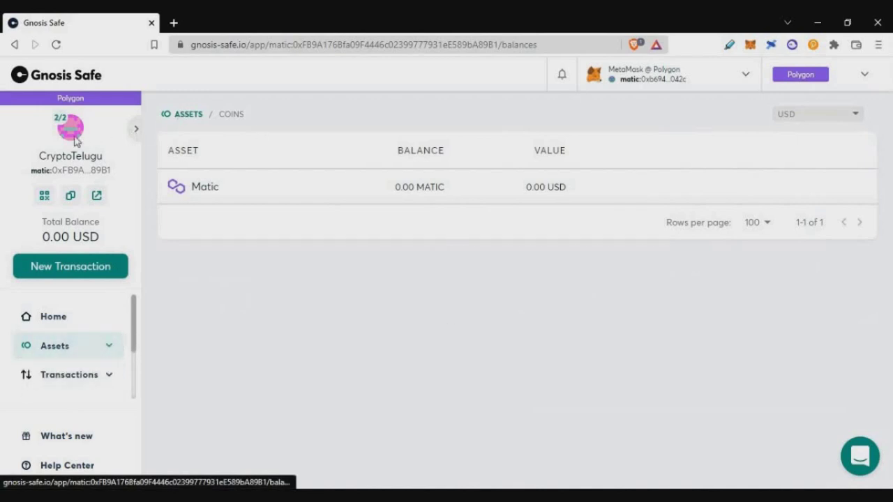
triple_click(434, 184)
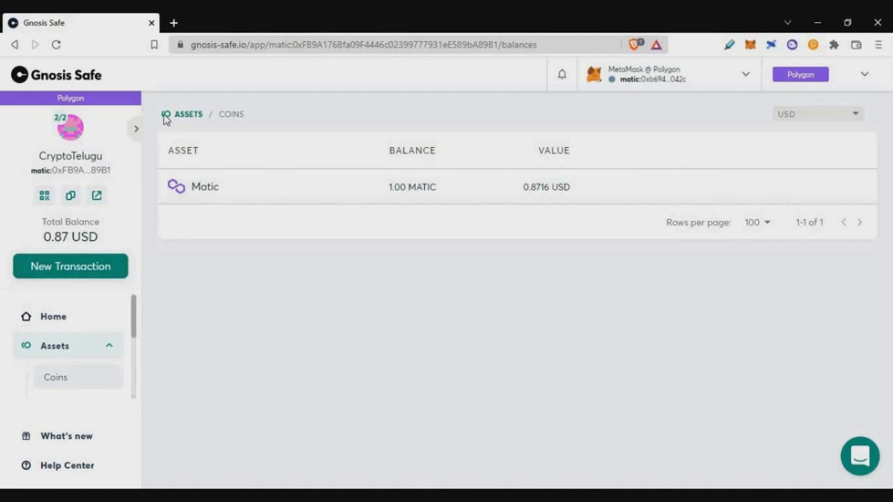
scroll(6, 427, "down", 2)
scroll(40, 332, "up", 2)
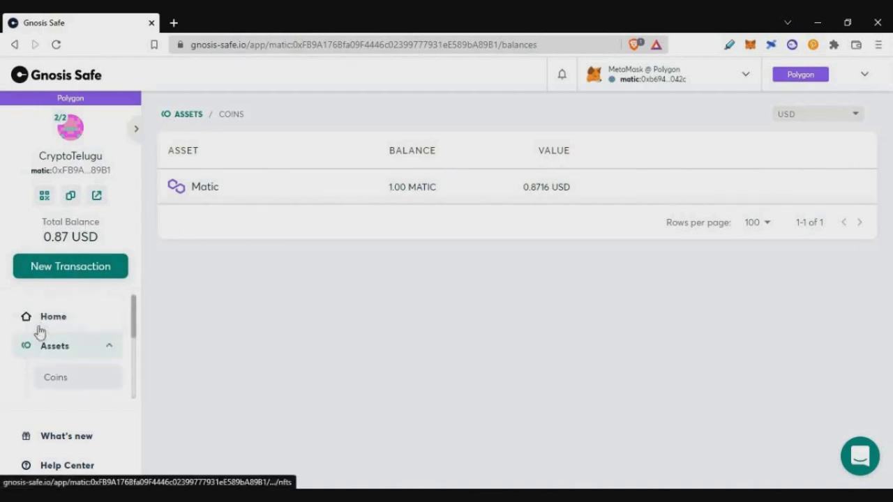
left_click(45, 320)
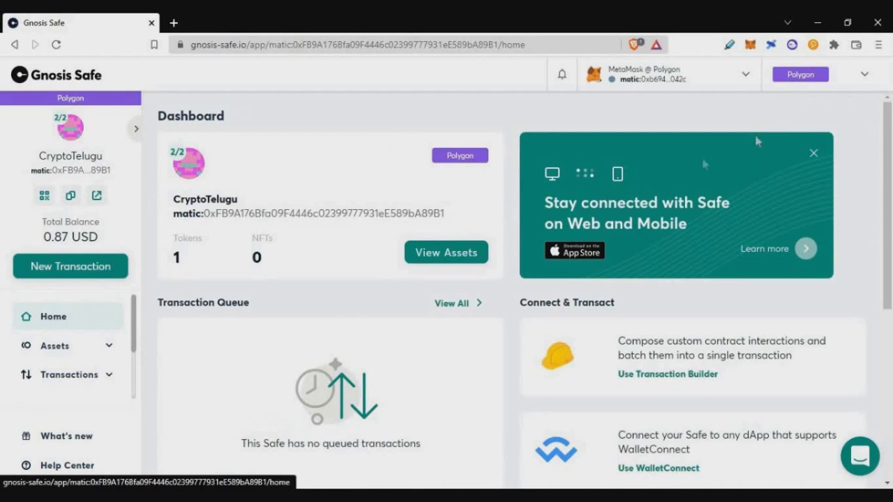
scroll(757, 141, "down", 5)
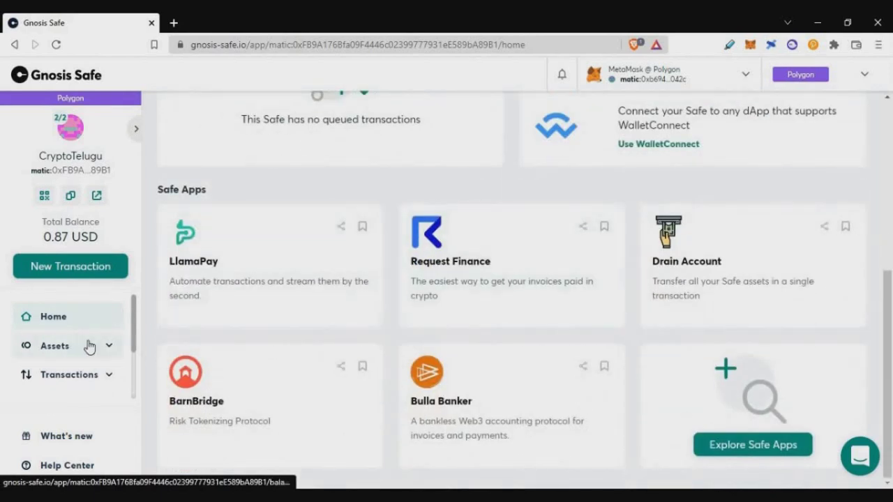
left_click(88, 347)
scroll(92, 319, "down", 3)
left_click(85, 310)
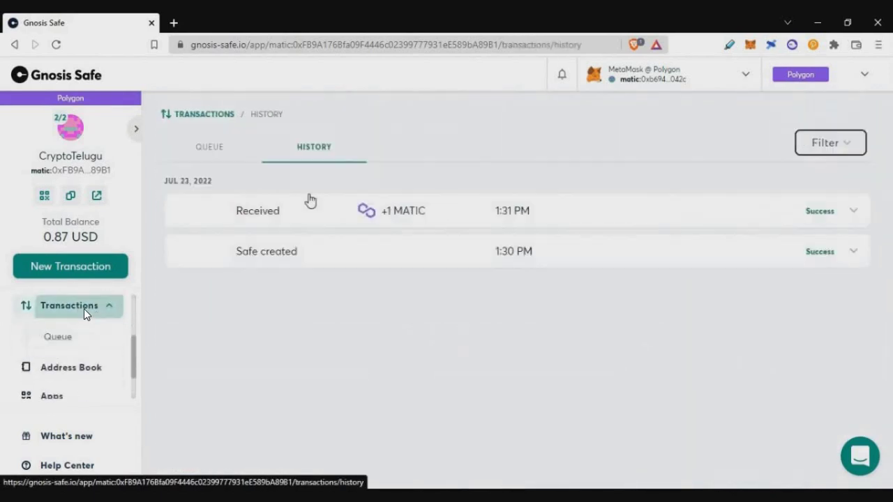
scroll(71, 322, "down", 1)
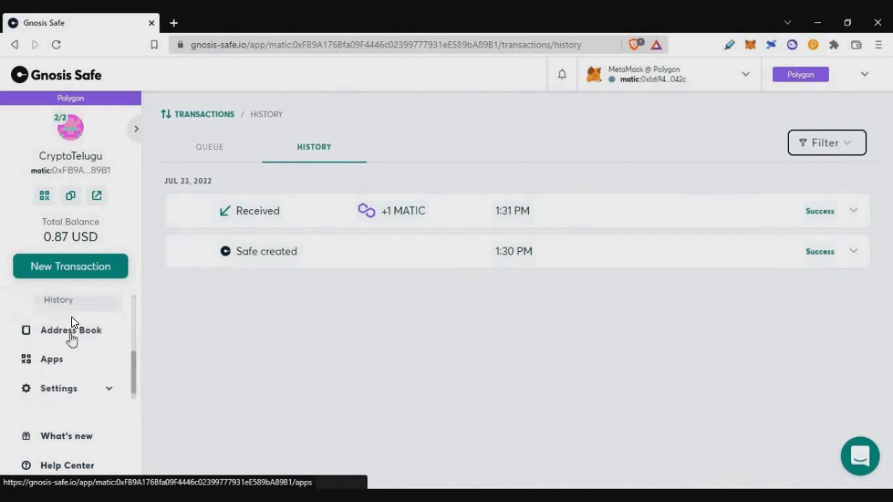
left_click(74, 332)
left_click(67, 349)
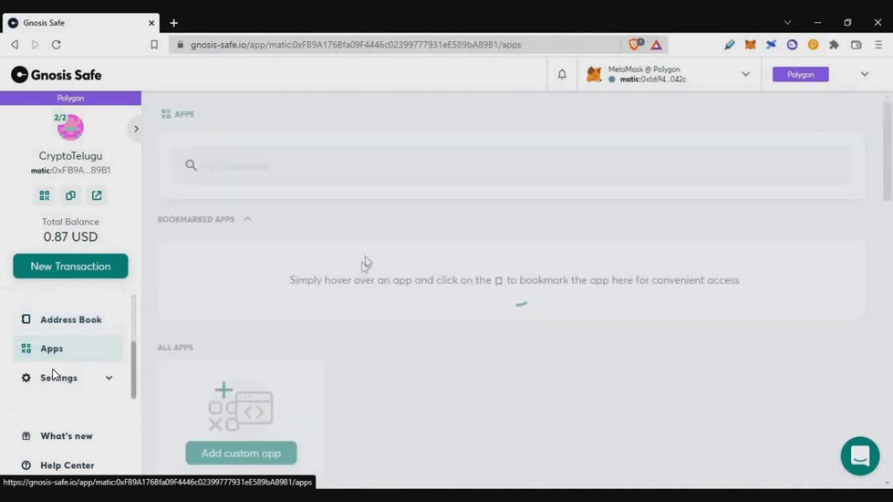
scroll(405, 279, "down", 2)
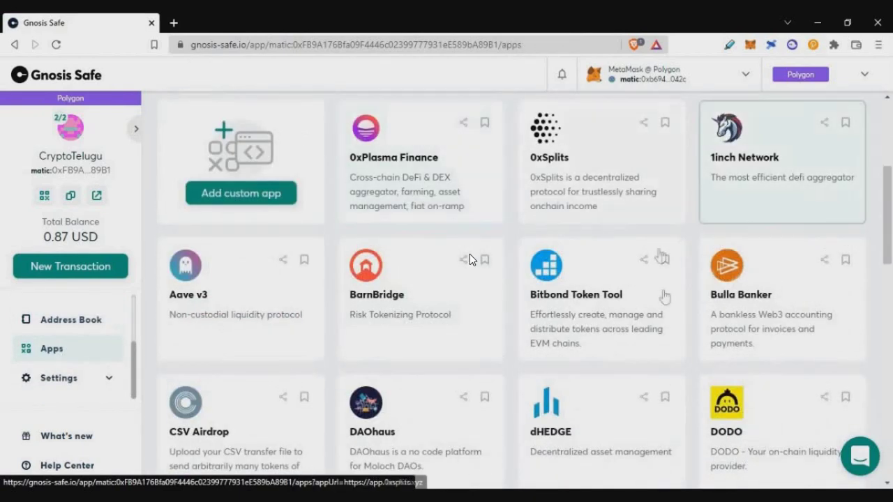
scroll(493, 243, "down", 2)
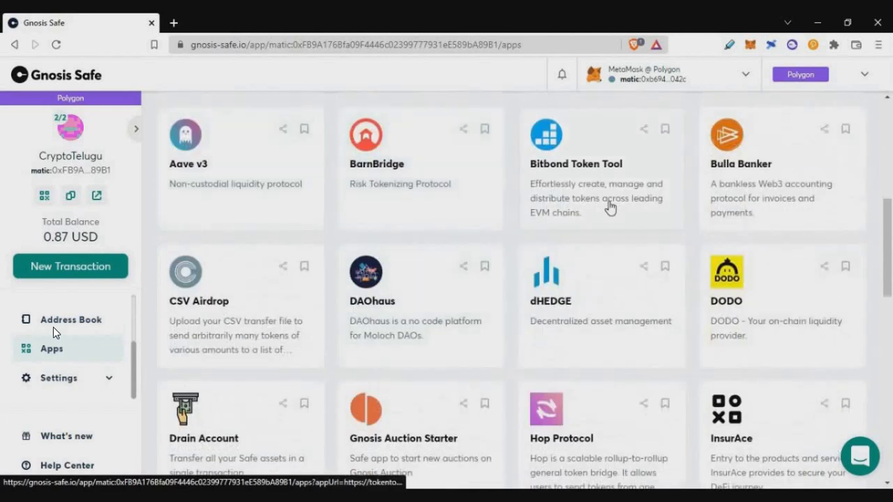
scroll(608, 205, "down", 9)
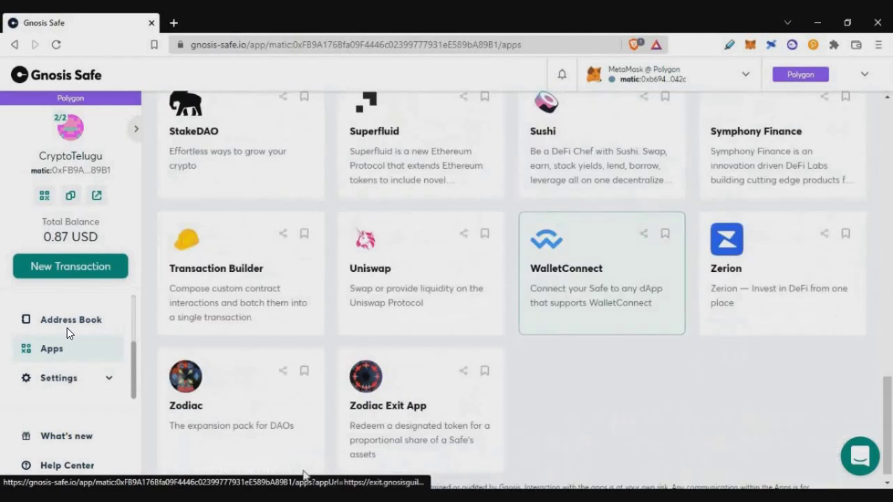
scroll(65, 328, "up", 3)
left_click(46, 319)
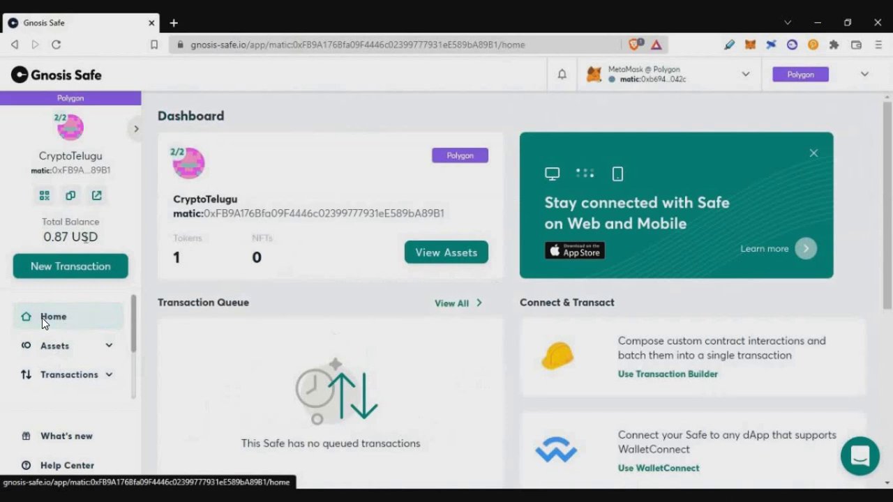
Start a Safe send of 0.1 MATIC to KEY 2's pasted address
left_click(55, 349)
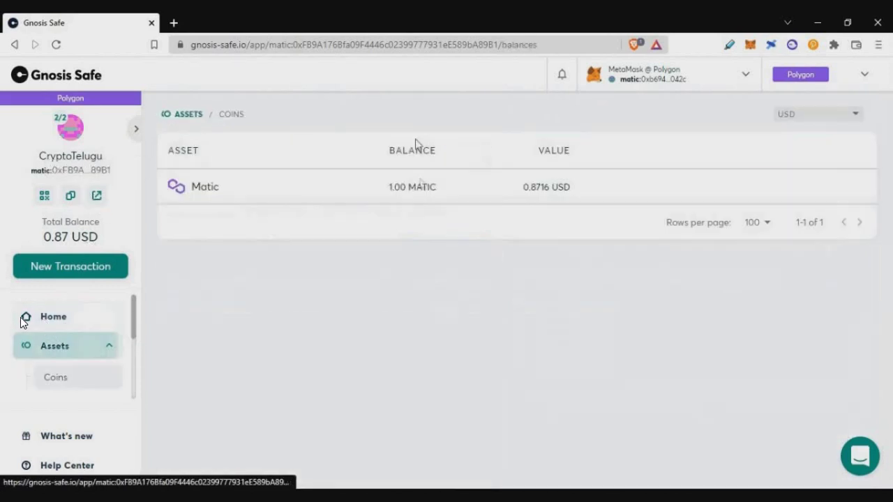
left_click(767, 188)
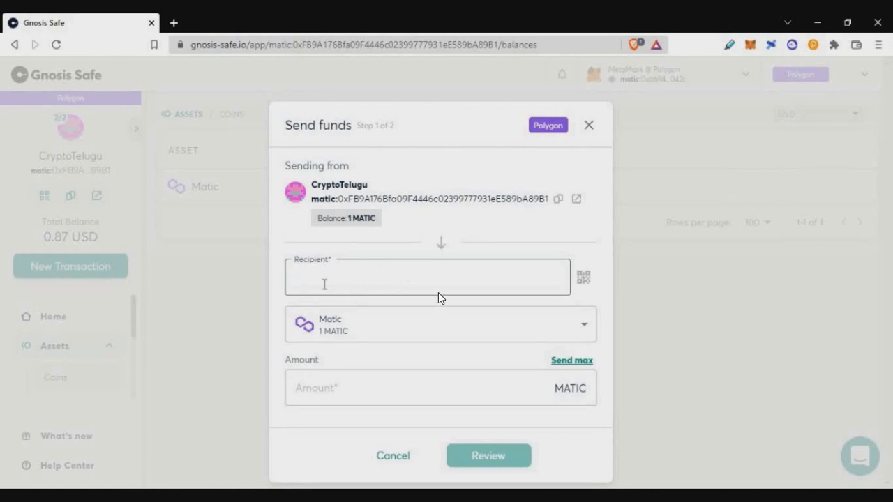
key("ctrl+v")
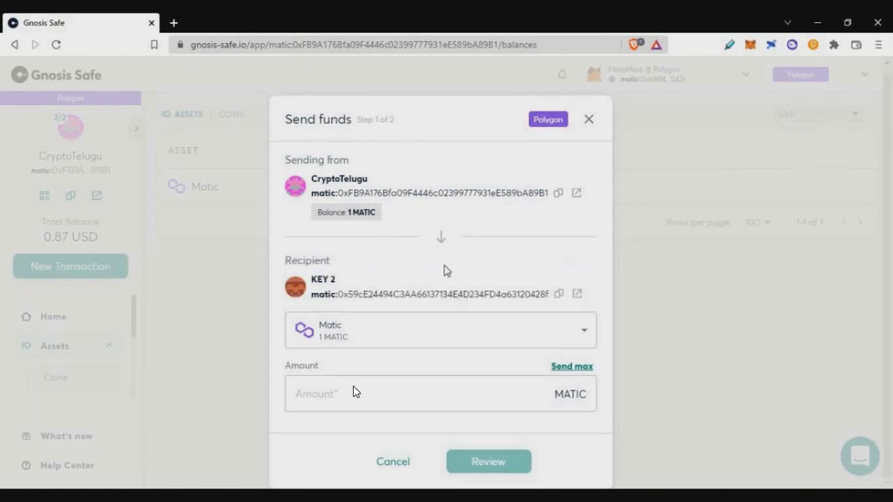
left_click(336, 407)
type(".1")
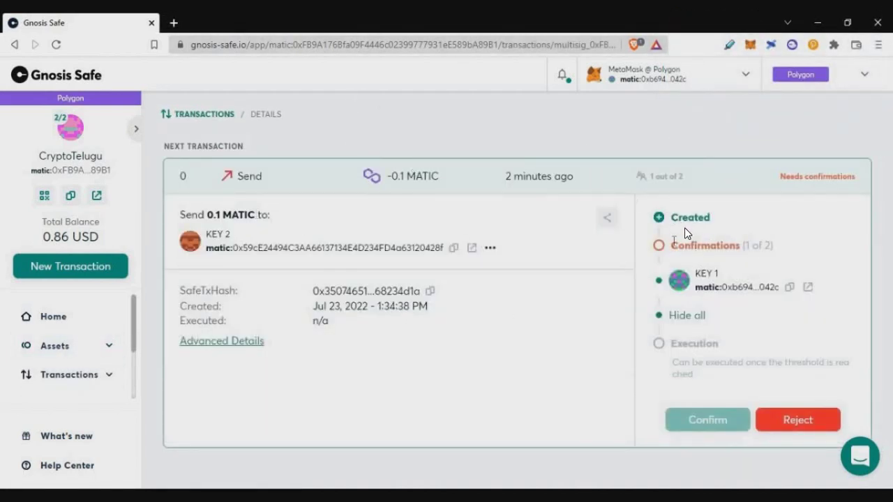
Note KEY 1's 1-of-2 confirmation, then expand the queued 0.1 MATIC send
left_click_drag(671, 245, 752, 245)
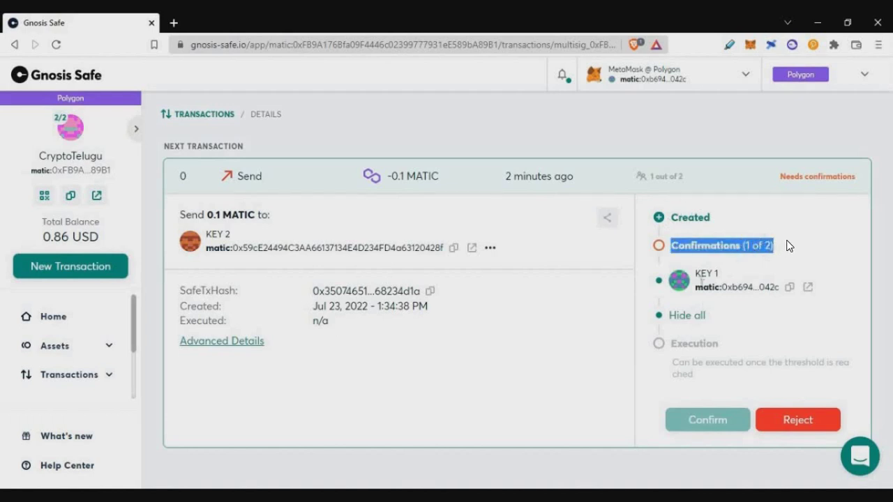
left_click_drag(695, 287, 780, 287)
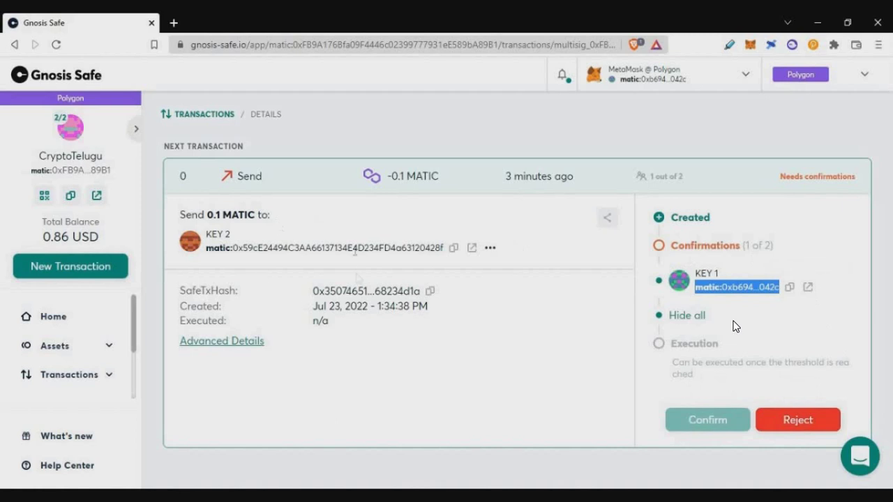
left_click(77, 382)
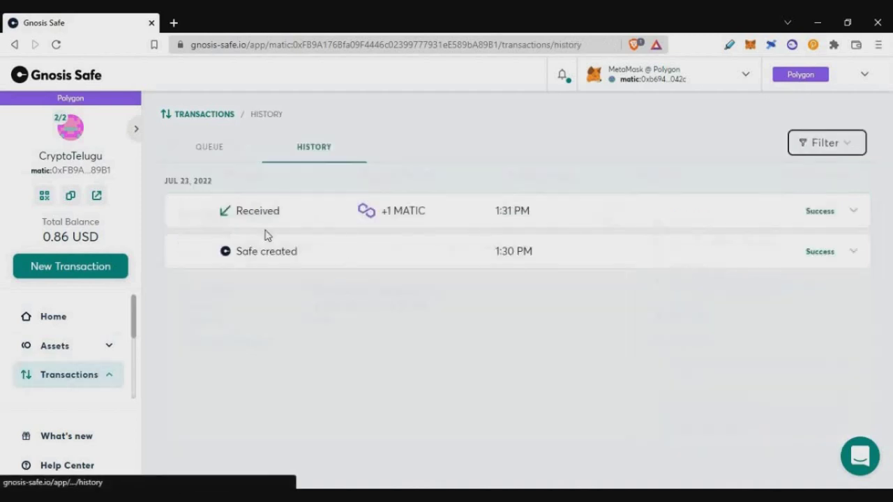
left_click(222, 148)
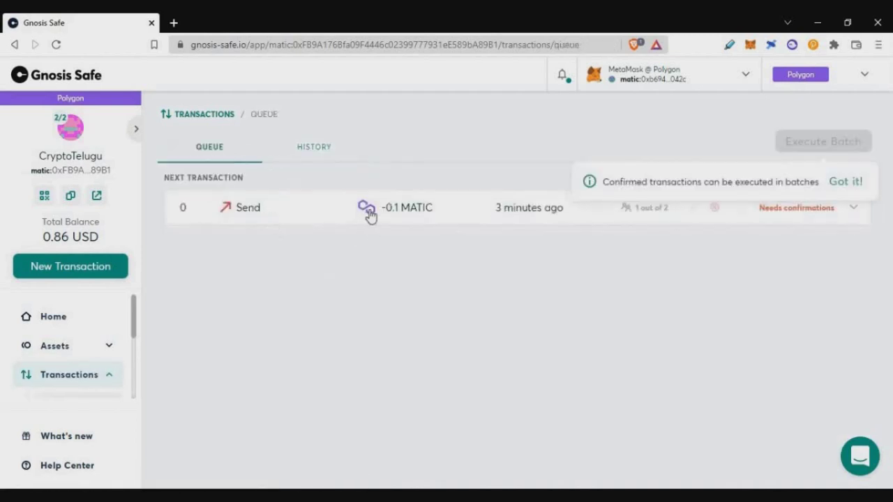
left_click(369, 210)
scroll(569, 333, "down", 1)
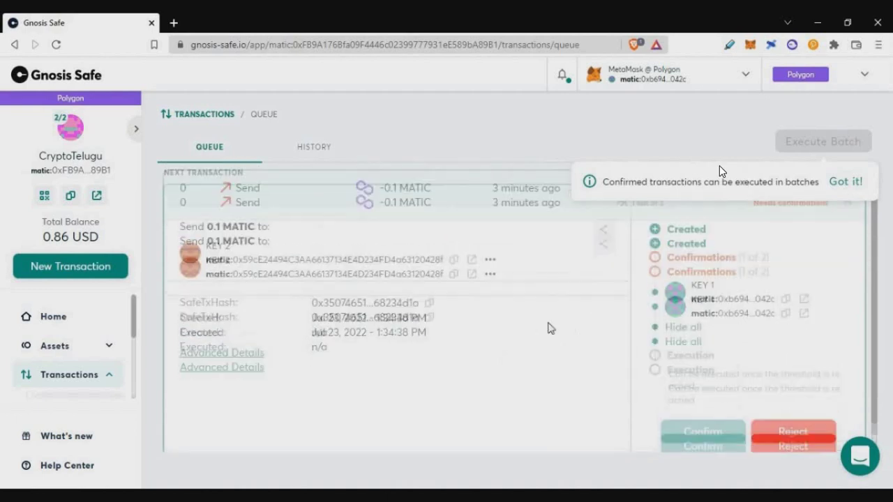
scroll(719, 221, "up", 1)
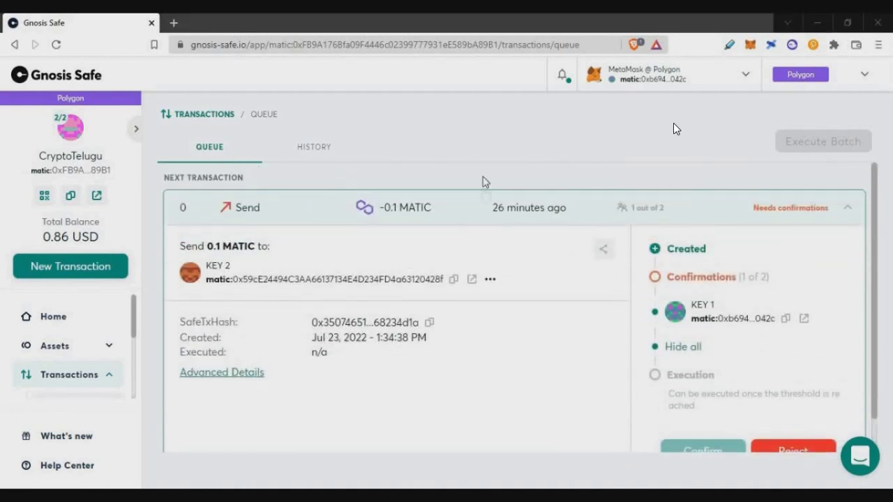
scroll(698, 422, "down", 1)
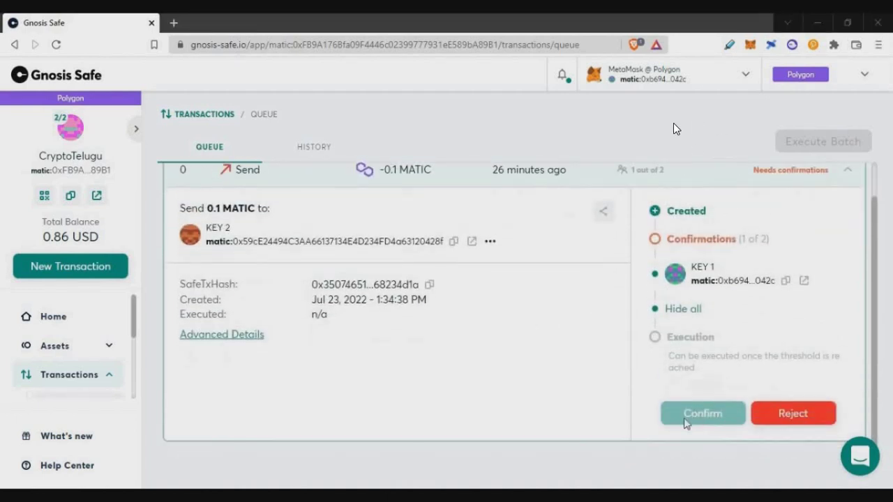
Switch MetaMask to the KEY 2 account and open the approval for the queued 0.1 MATIC send
left_click(751, 46)
left_click(732, 79)
scroll(653, 210, "up", 5)
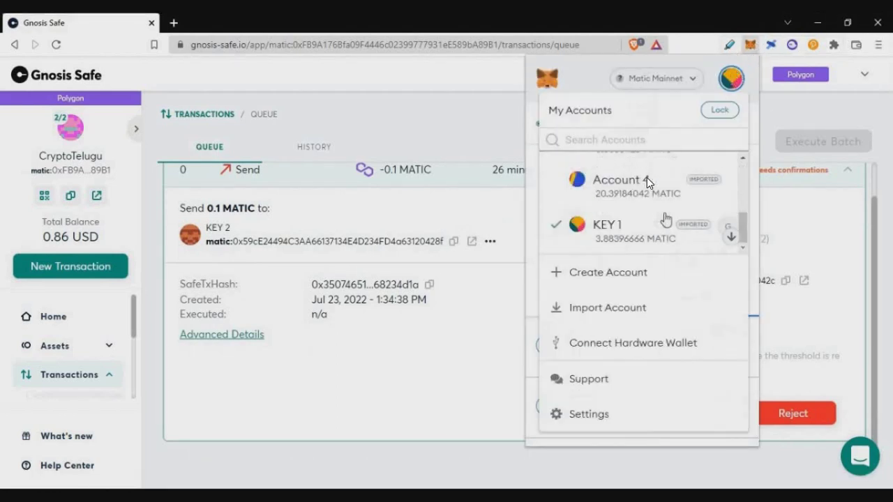
left_click(651, 207)
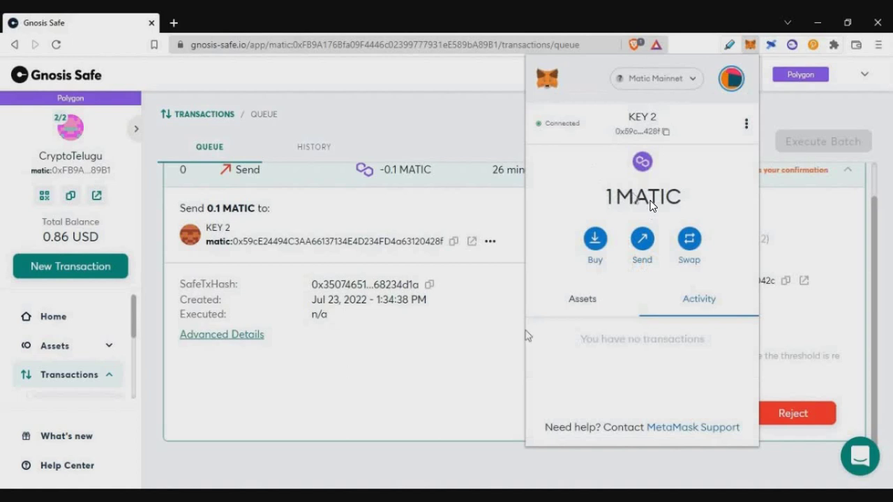
left_click(466, 390)
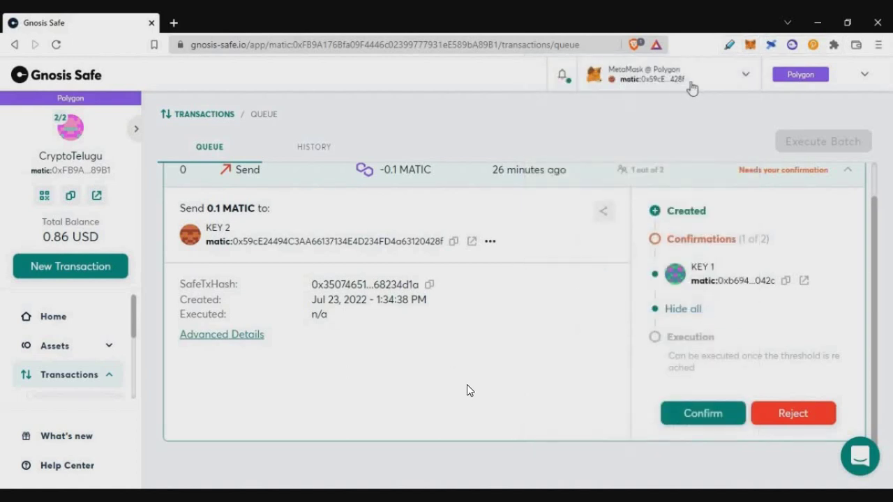
left_click(703, 414)
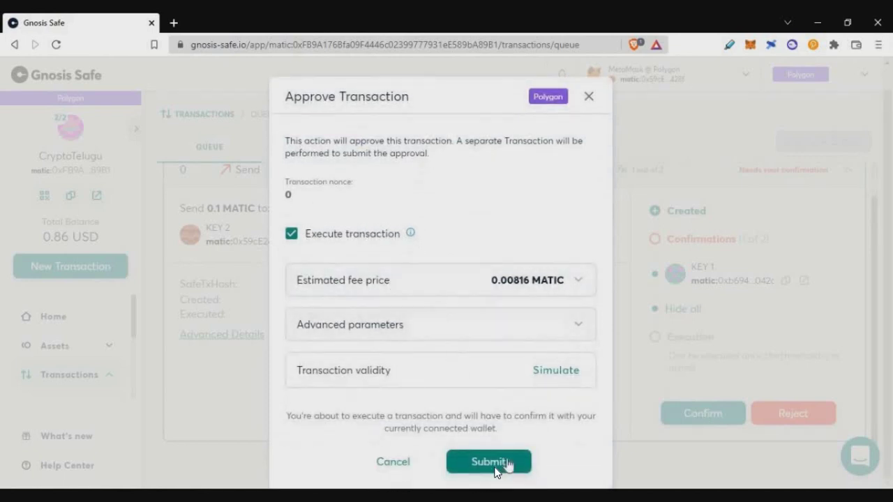
Submit KEY 2's approval and confirm the 0.00398184 MATIC execution fee in MetaMask
left_click(495, 466)
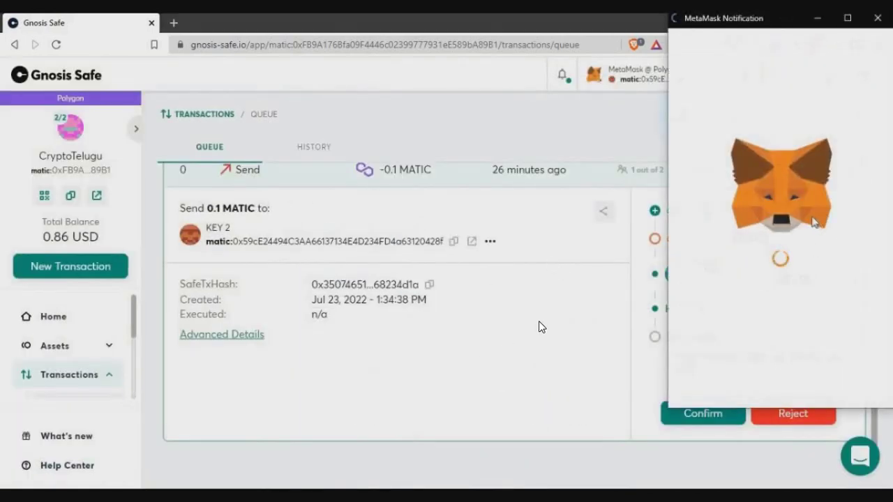
scroll(811, 310, "down", 5)
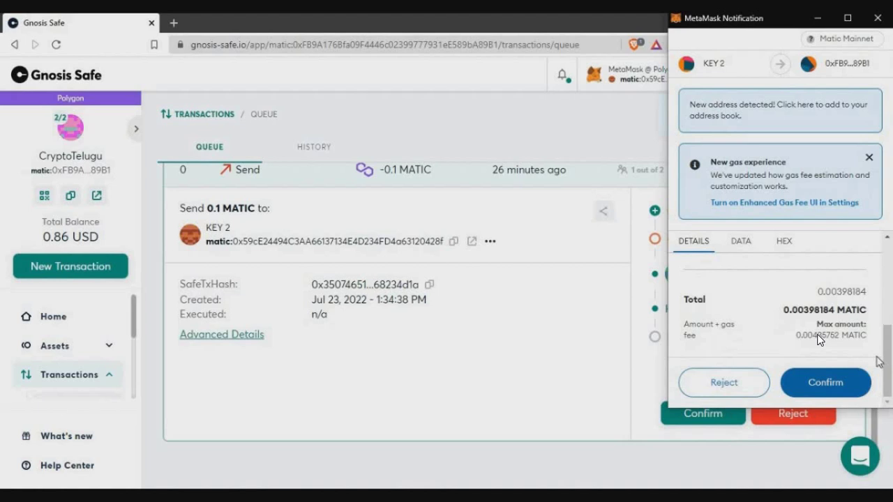
left_click(825, 383)
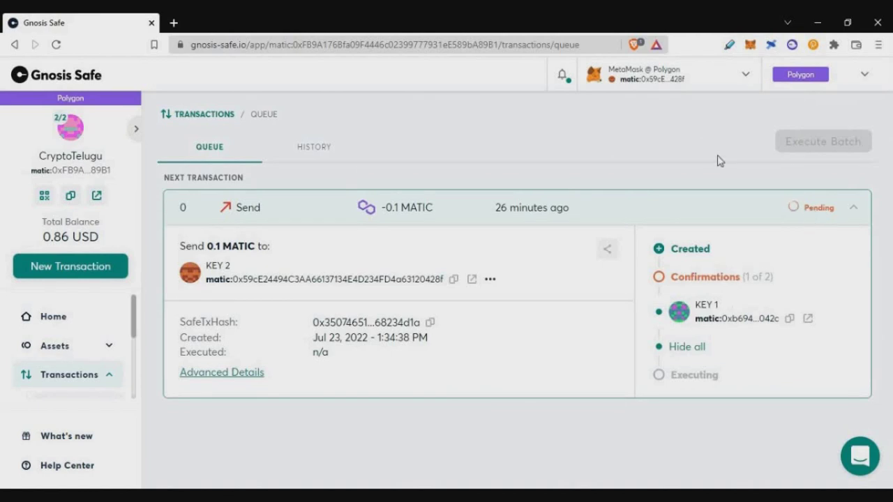
Expand the Sent -0.1 MATIC row in History to see its 2 of 2 confirmations and execution time
left_click(308, 151)
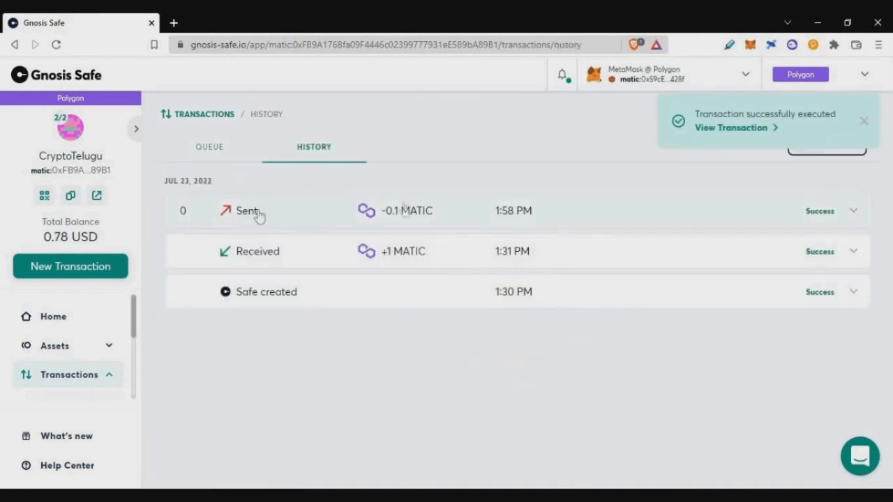
left_click(837, 210)
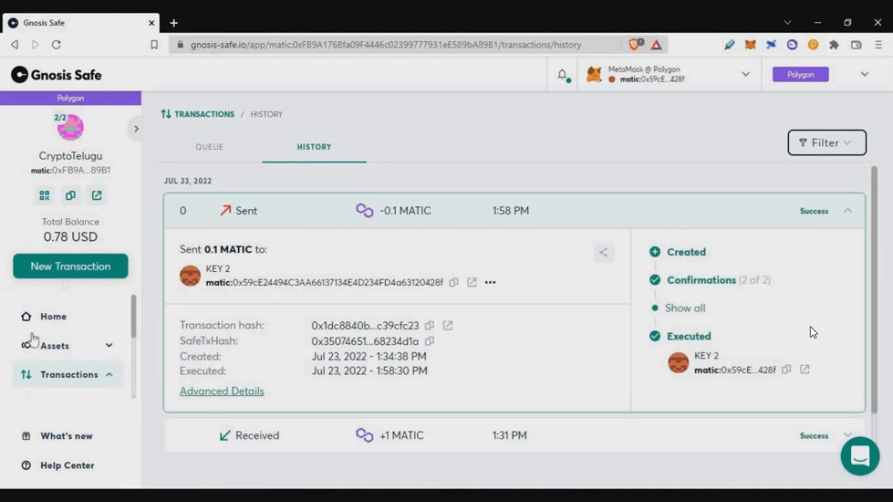
scroll(42, 346, "down", 3)
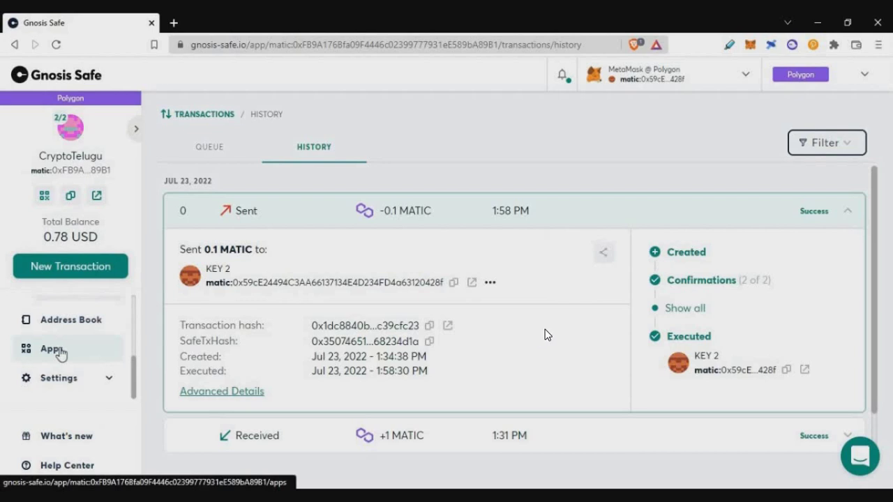
Find Uniswap in the Safe apps catalogue, open it and accept the first safety notice
left_click(60, 354)
scroll(488, 238, "down", 2)
scroll(488, 238, "down", 4)
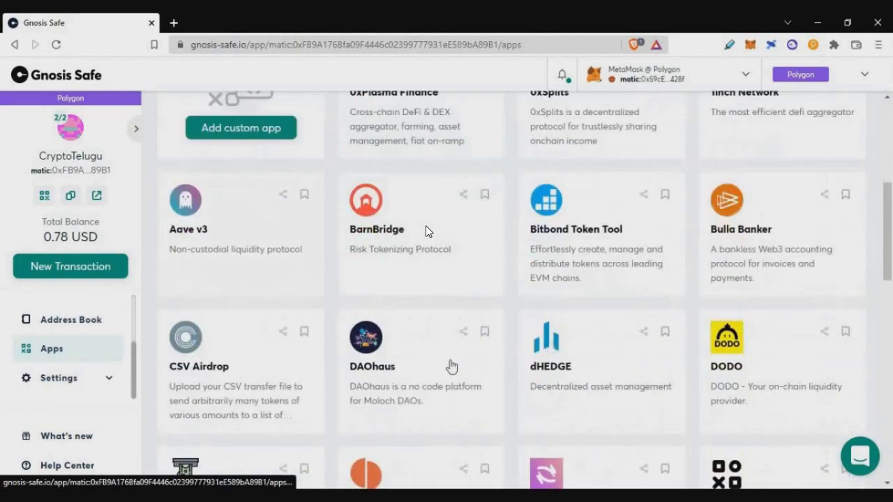
scroll(426, 263, "down", 3)
scroll(515, 270, "down", 7)
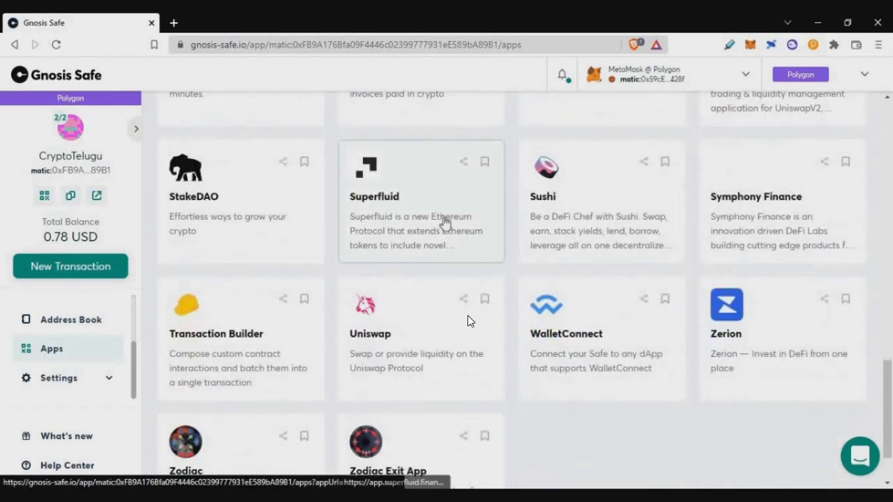
scroll(398, 307, "down", 2)
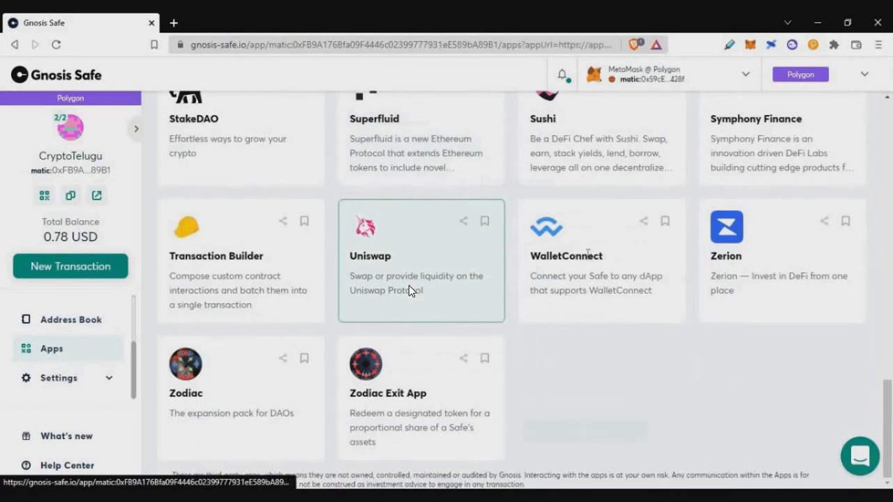
left_click(409, 290)
left_click(552, 439)
Continue through the remaining Safe app safety steps until Uniswap loads
left_click(599, 438)
left_click(585, 433)
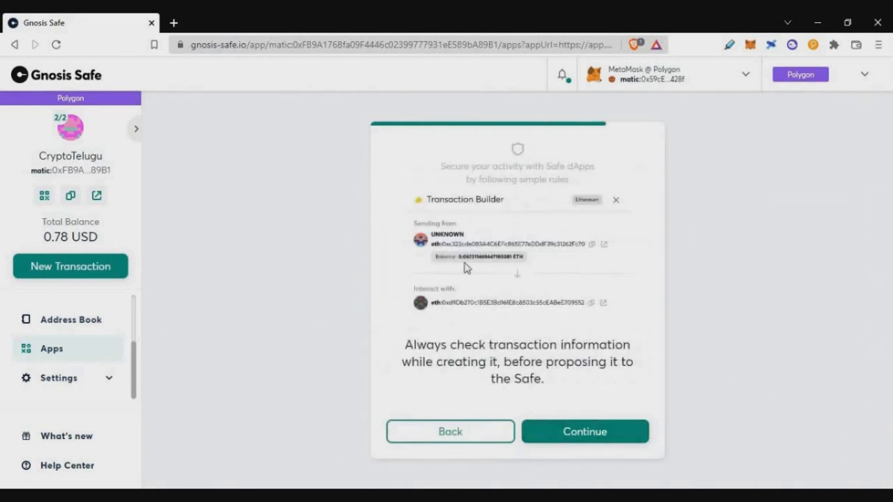
left_click(580, 438)
left_click(579, 438)
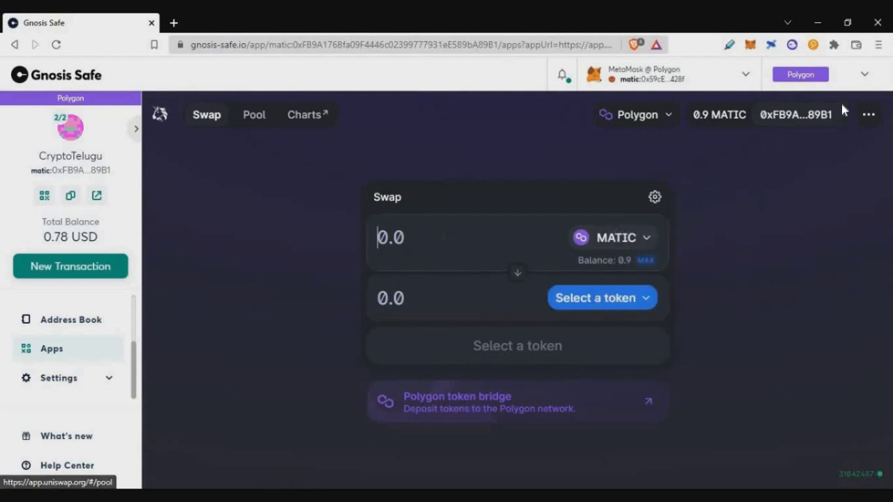
Choose USDT as the token to receive for 0.1 MATIC and start the swap
left_click(566, 290)
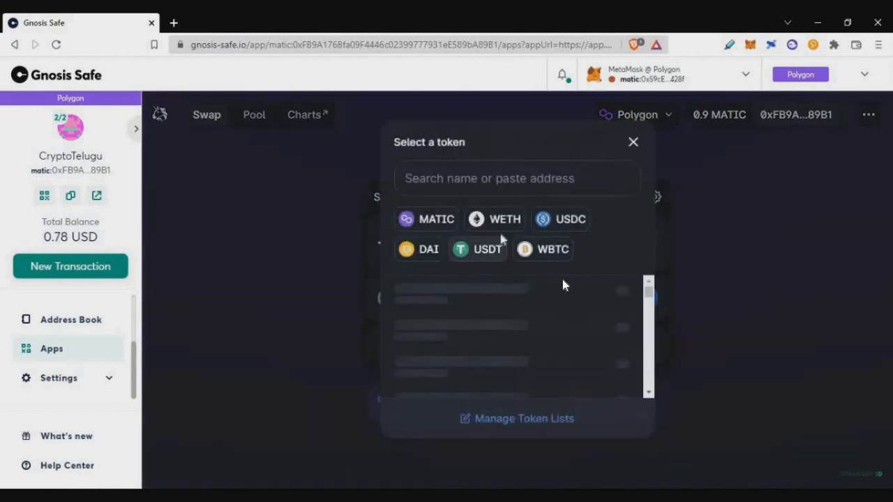
left_click(475, 250)
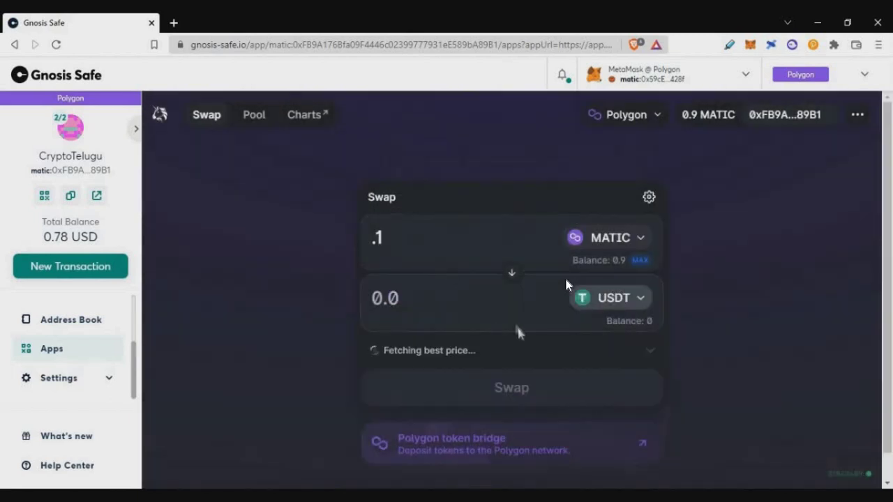
left_click(590, 399)
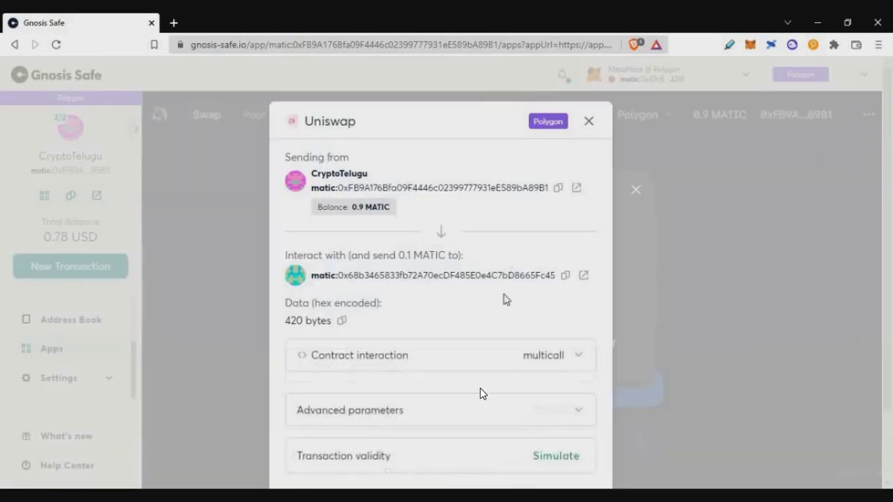
Submit the Uniswap swap to the Safe and sign it with KEY 2 in MetaMask
scroll(513, 362, "down", 3)
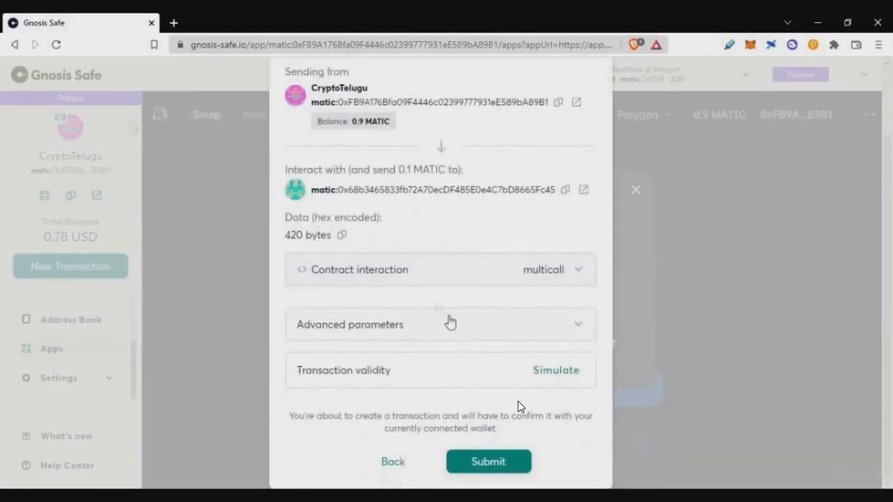
left_click(488, 461)
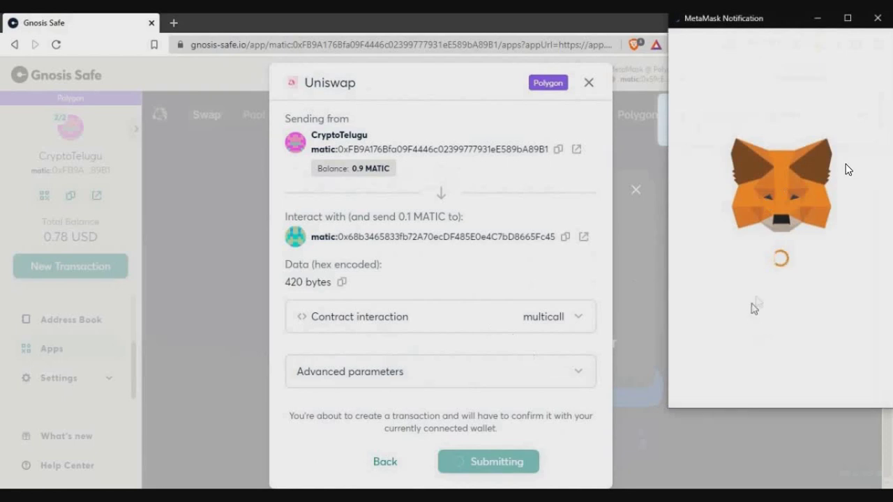
scroll(817, 298, "down", 5)
left_click(861, 348)
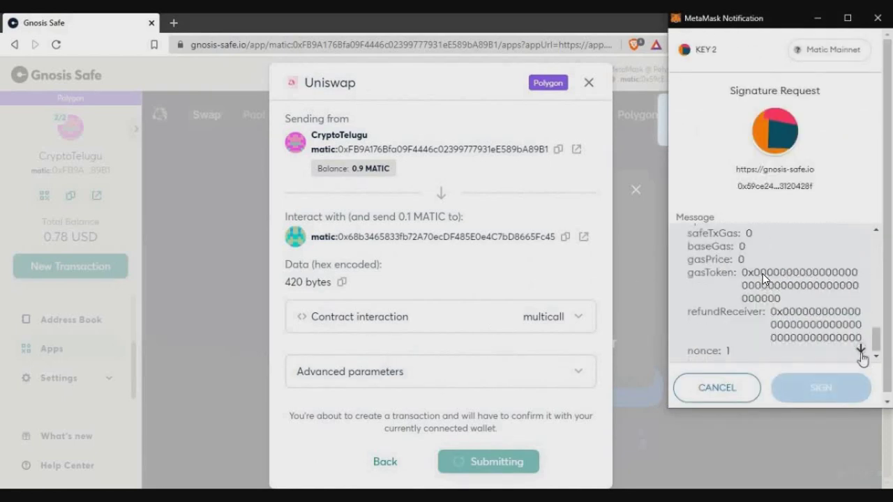
left_click(830, 389)
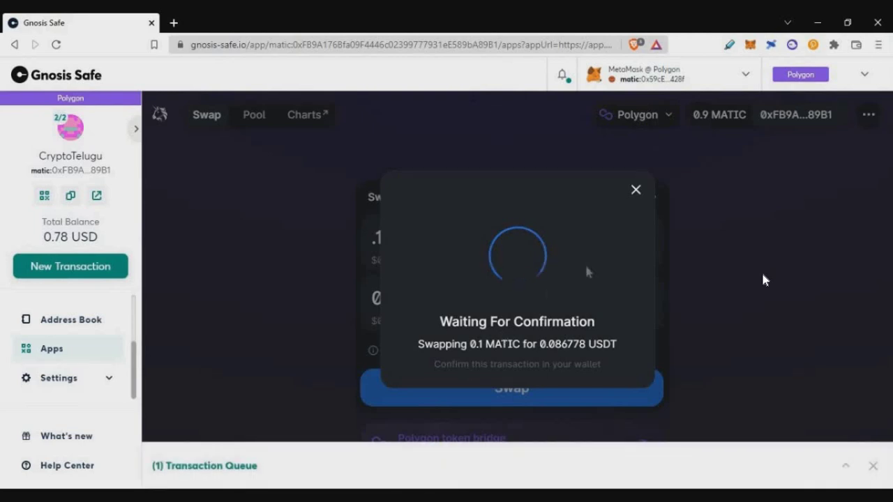
Expand the Safe's transaction queue to see the waiting swap
left_click_drag(594, 282, 582, 247)
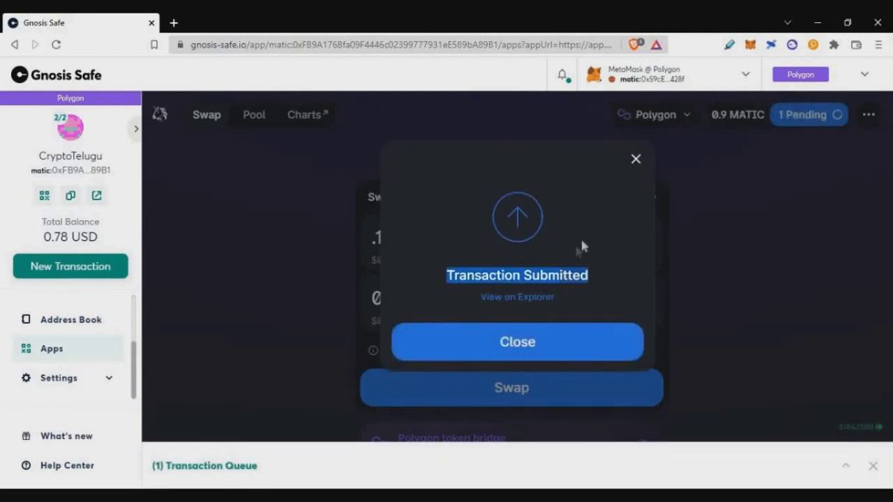
left_click(274, 453)
left_click(238, 466)
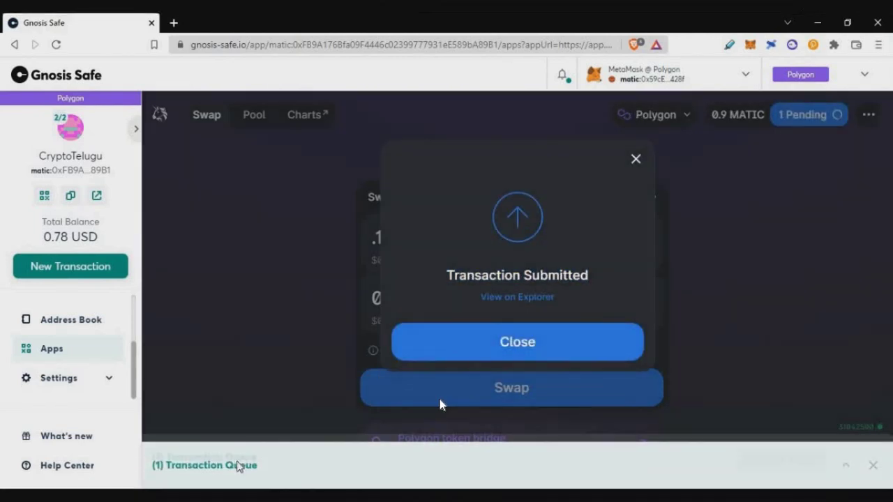
Inspect the queued Uniswap multicall, then close the queue panel and the submitted notice
left_click(461, 356)
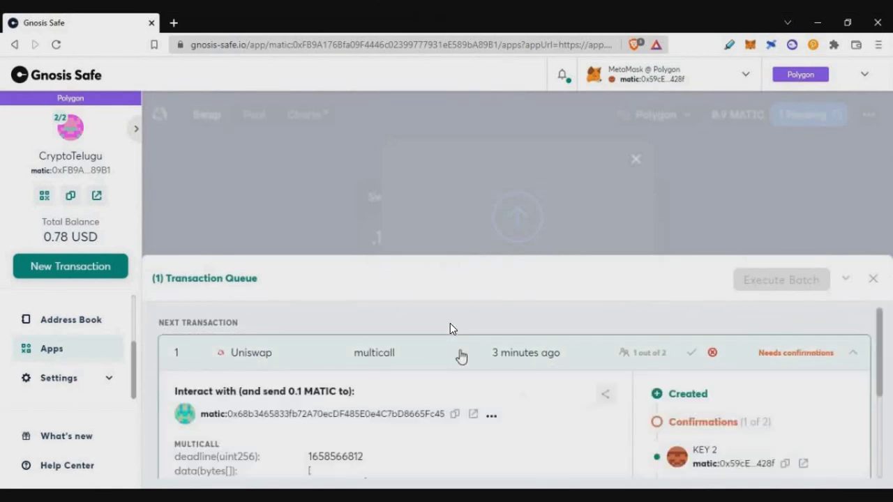
scroll(680, 364, "down", 3)
scroll(450, 323, "up", 1)
left_click(631, 167)
left_click(636, 159)
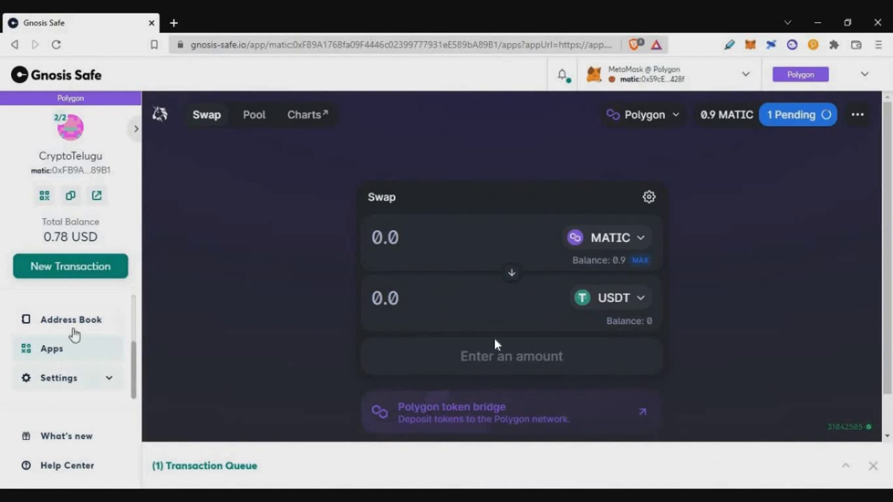
Go to Transactions > Queue and expand the pending Uniswap multicall
left_click(72, 321)
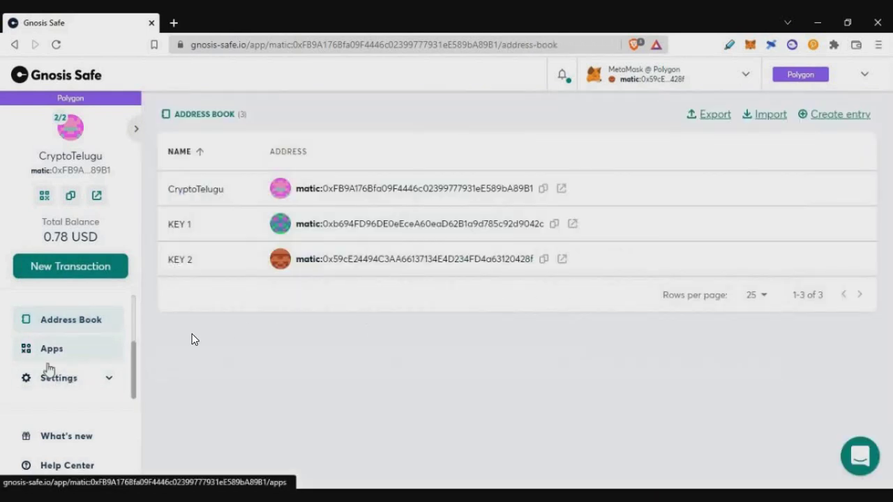
left_click(50, 349)
scroll(80, 368, "up", 2)
left_click(69, 356)
left_click(187, 156)
left_click(468, 207)
scroll(628, 368, "down", 1)
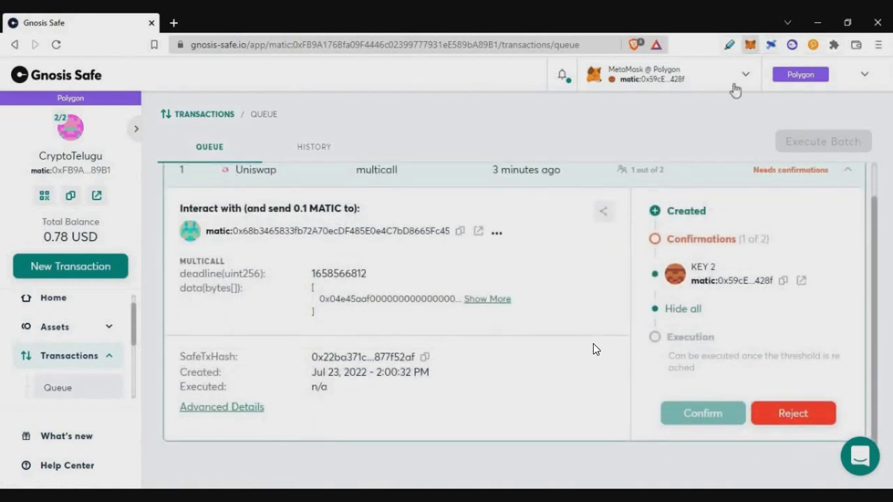
Switch MetaMask to the KEY 1 account
left_click(750, 44)
left_click(732, 79)
scroll(660, 223, "down", 2)
scroll(660, 224, "down", 1)
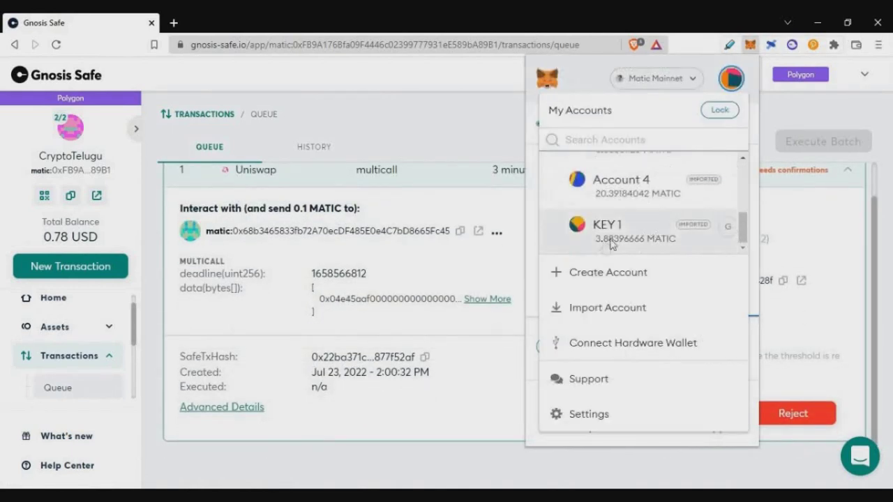
left_click(628, 235)
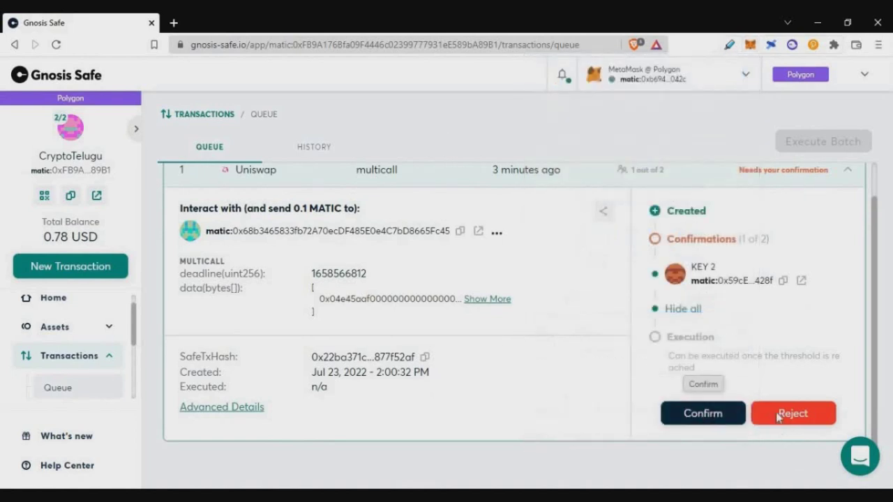
Confirm and execute the Uniswap multicall as KEY 1, approving the fee in MetaMask
left_click(704, 414)
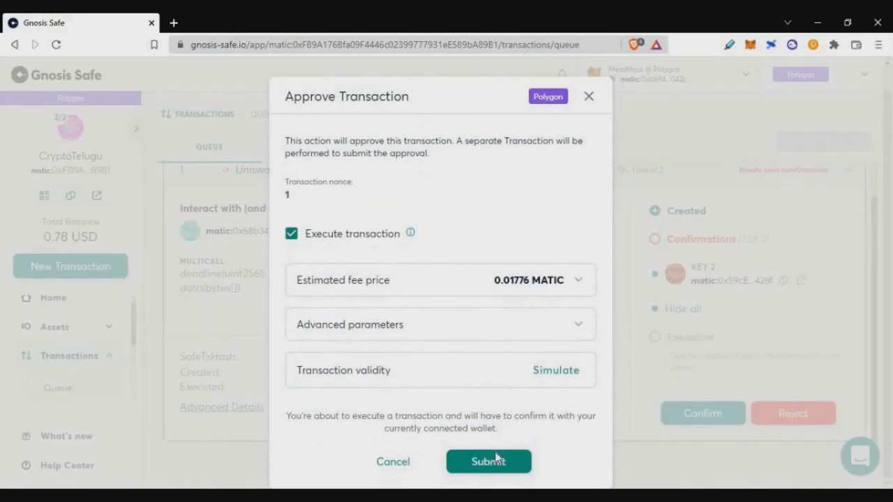
left_click(492, 461)
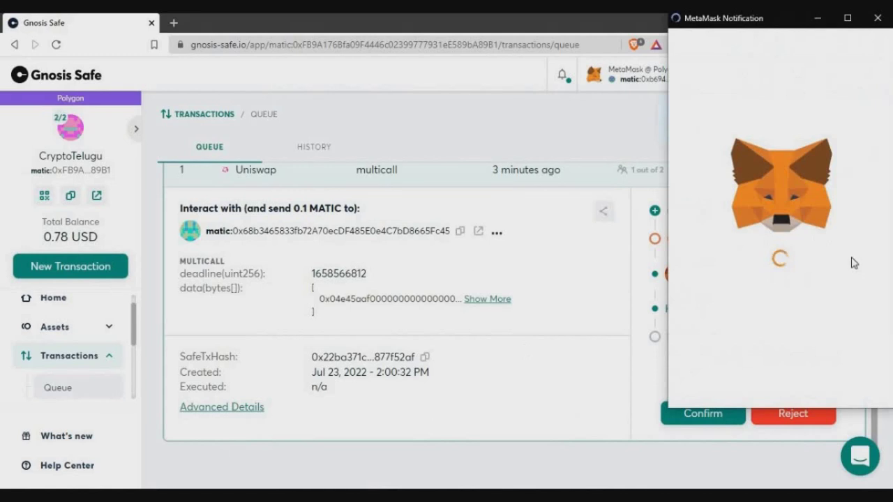
scroll(817, 302, "down", 5)
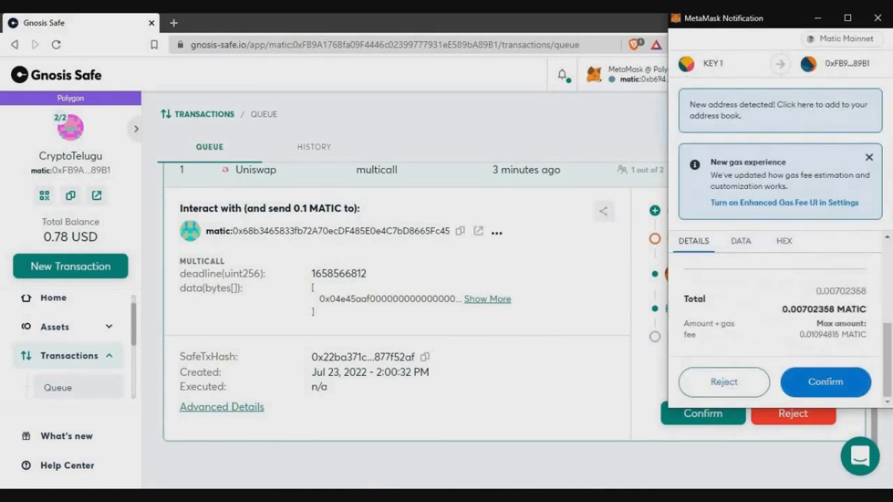
left_click(828, 385)
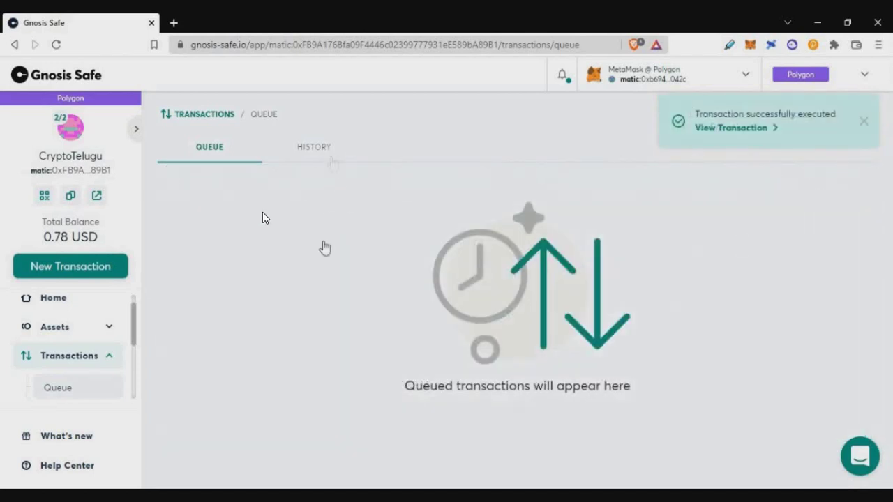
Check the executed Uniswap swap in History and the 0.086778 USDT balance under Coins, then go Home
left_click(317, 147)
left_click(312, 213)
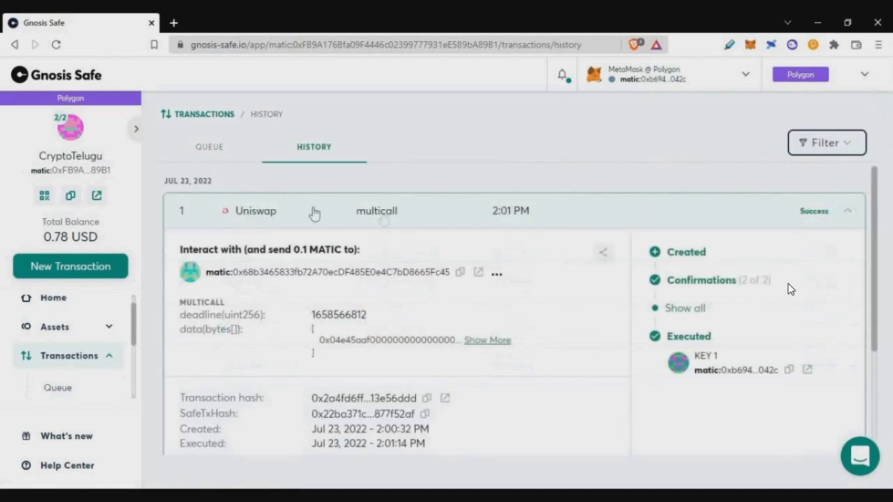
left_click(79, 323)
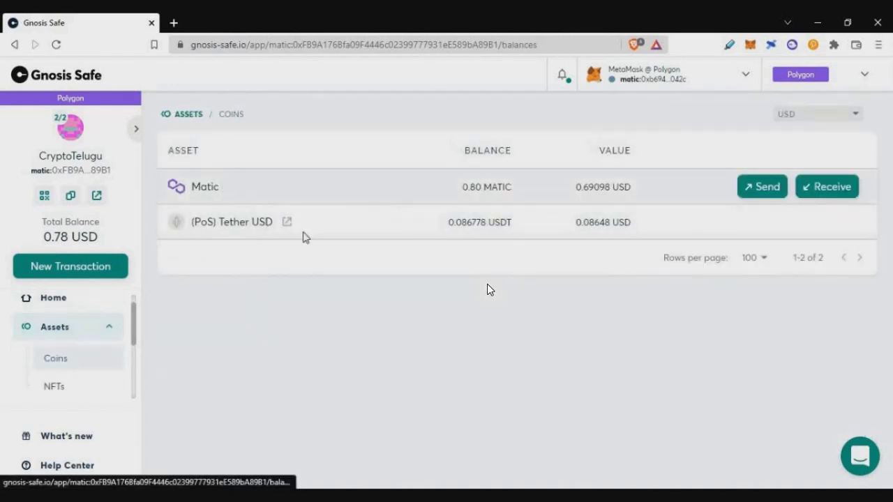
left_click_drag(448, 222, 505, 242)
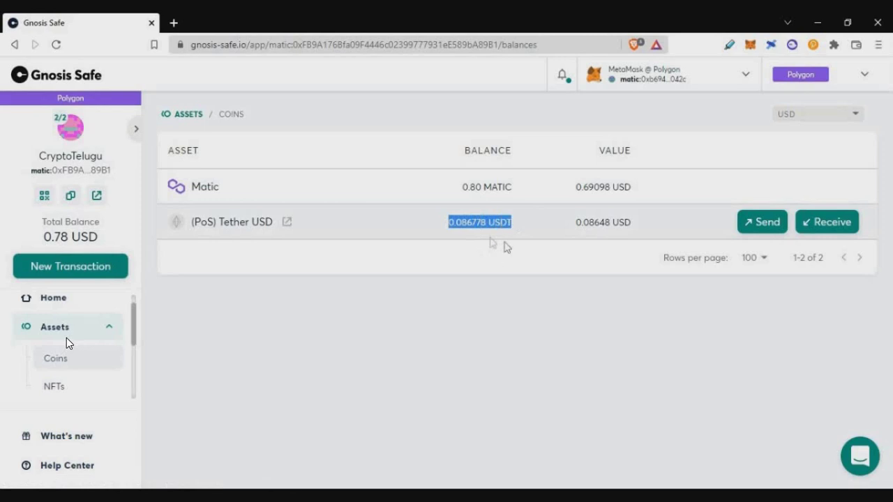
left_click(602, 243)
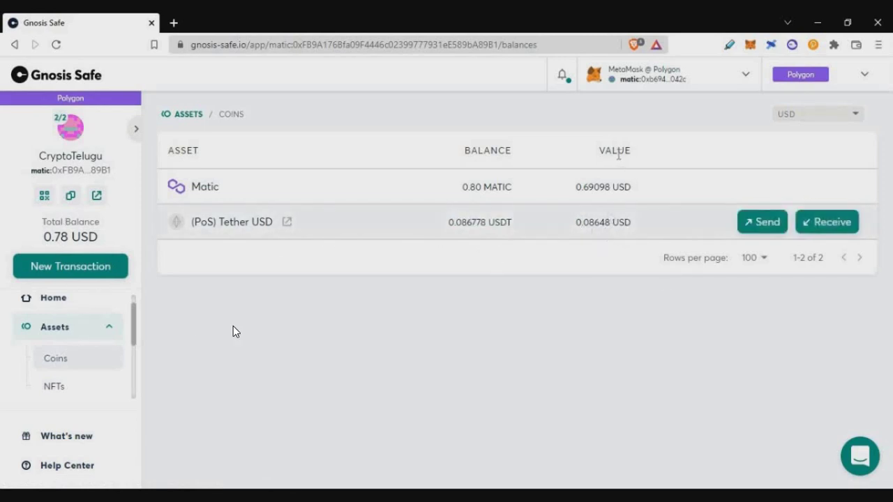
left_click(56, 306)
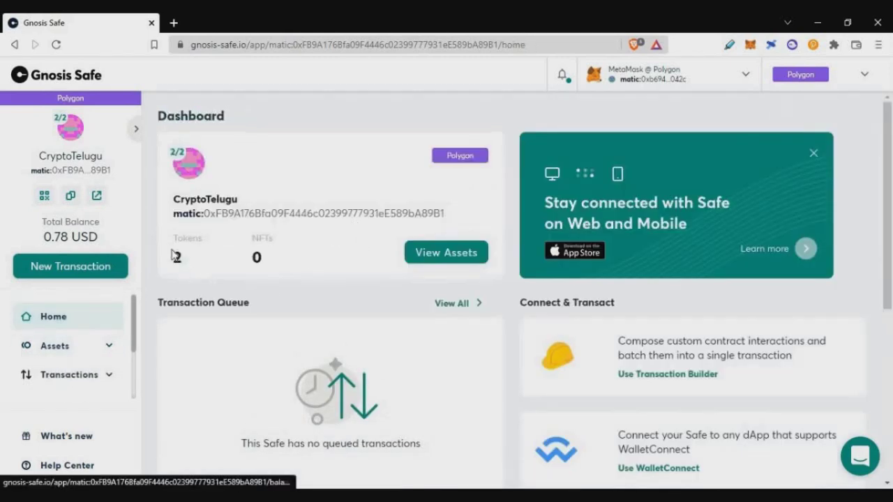
Open WalletConnect from the Safe apps catalogue and accept its security notice
left_click(106, 323)
scroll(66, 365, "down", 2)
scroll(73, 374, "up", 1)
scroll(50, 378, "down", 1)
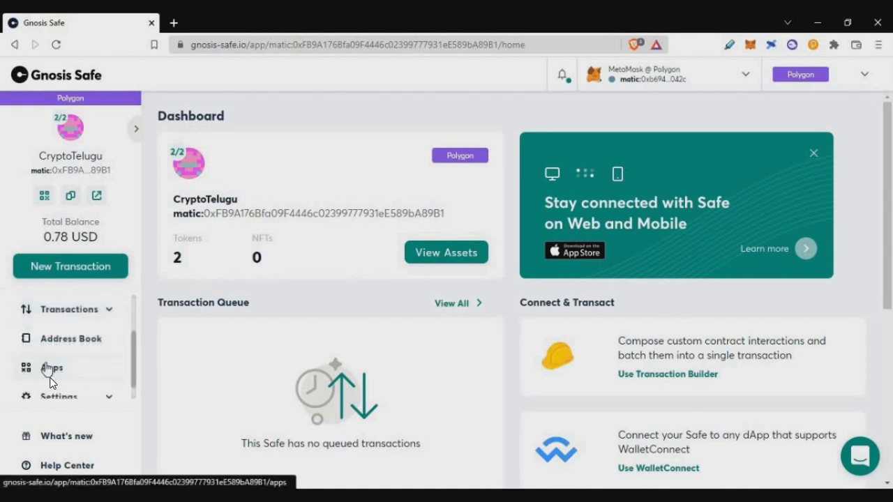
left_click(49, 369)
scroll(480, 265, "down", 20)
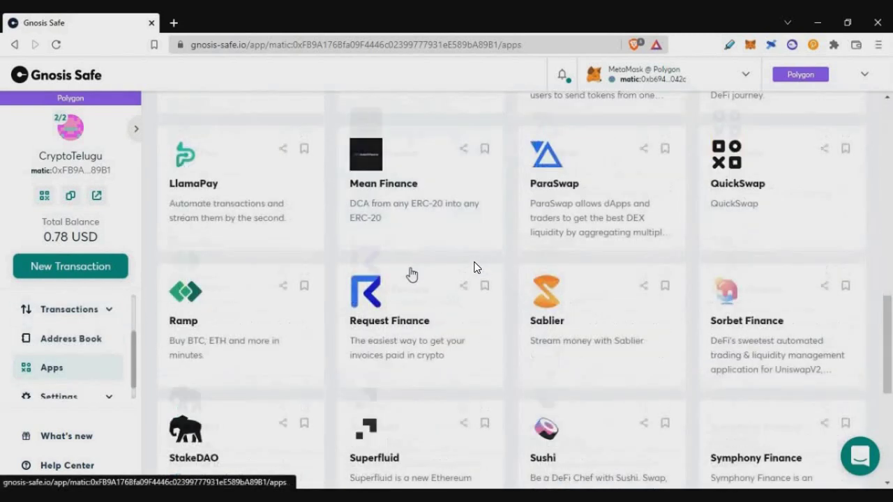
scroll(477, 267, "down", 5)
left_click(641, 279)
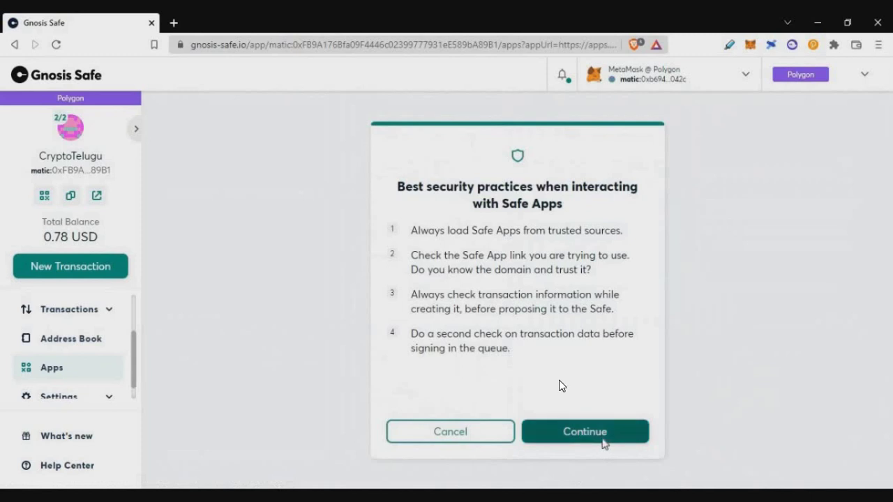
left_click(605, 445)
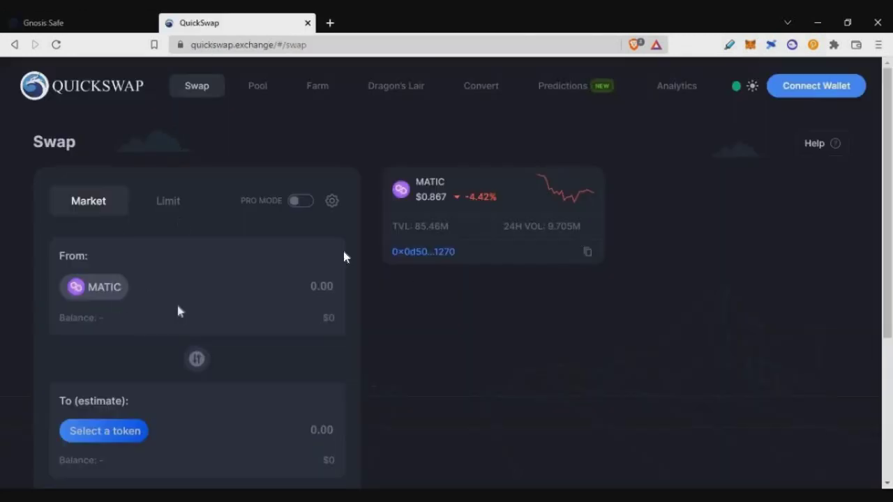
scroll(253, 328, "down", 5)
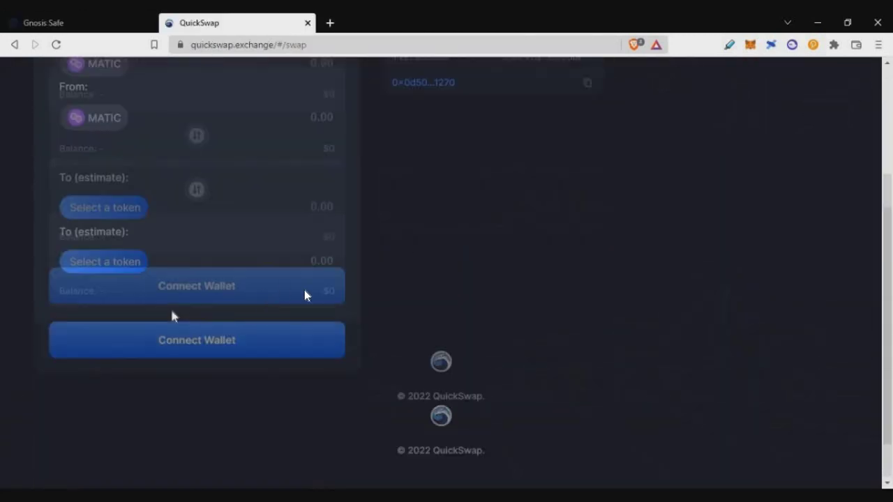
Copy QuickSwap's WalletConnect link and paste it into the Safe's WalletConnect app to connect
scroll(173, 316, "up", 5)
left_click(805, 96)
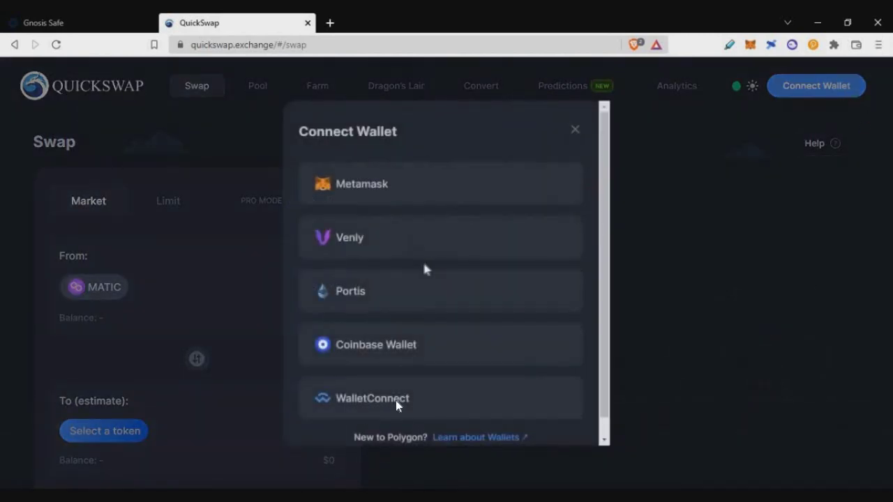
scroll(427, 335, "down", 1)
left_click(429, 389)
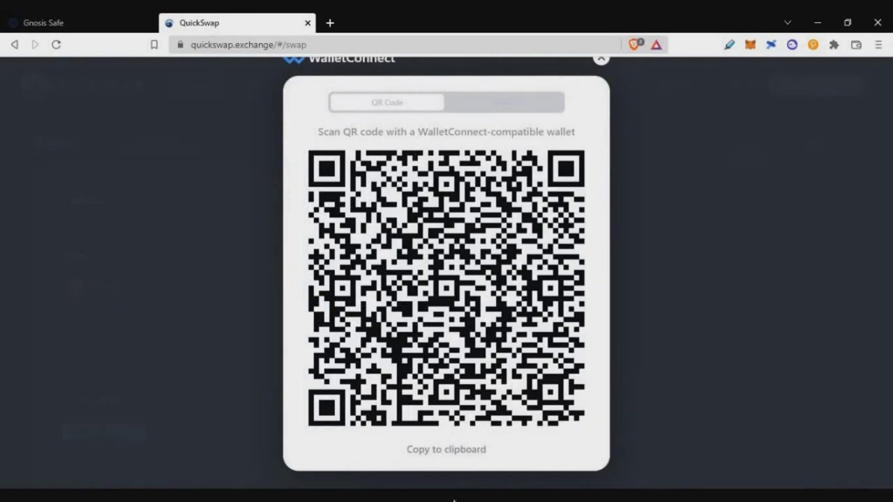
left_click(446, 450)
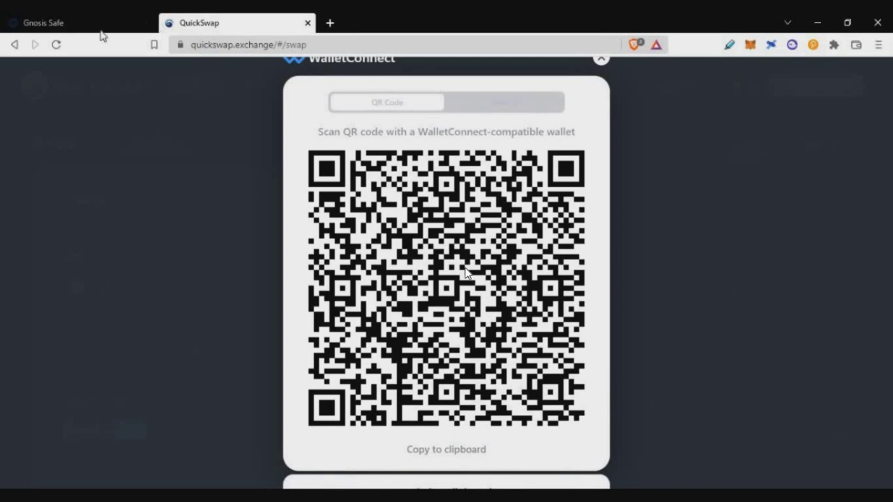
left_click(101, 28)
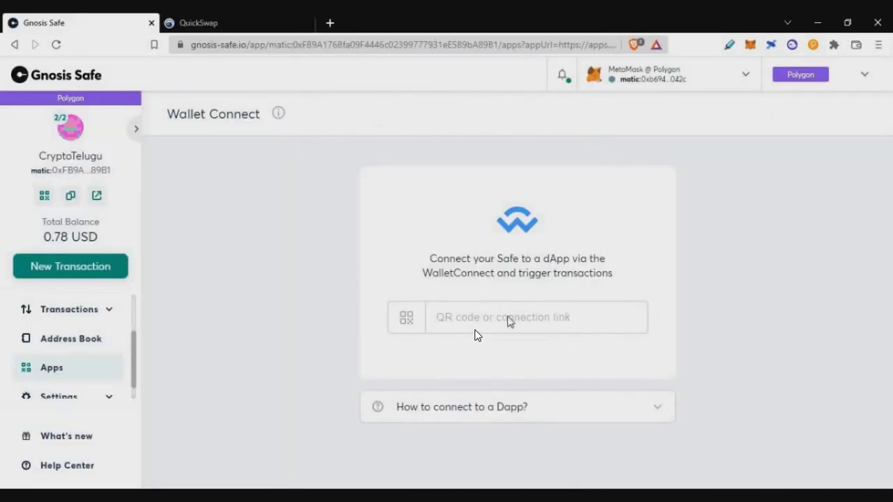
key("ctrl+v")
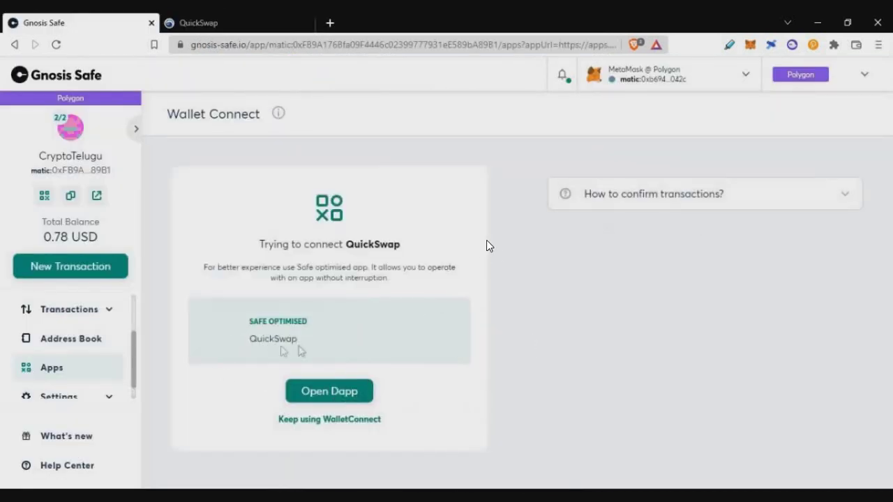
Compare QuickSwap's connected account address with the CryptoTelugu Safe's address
left_click(256, 24)
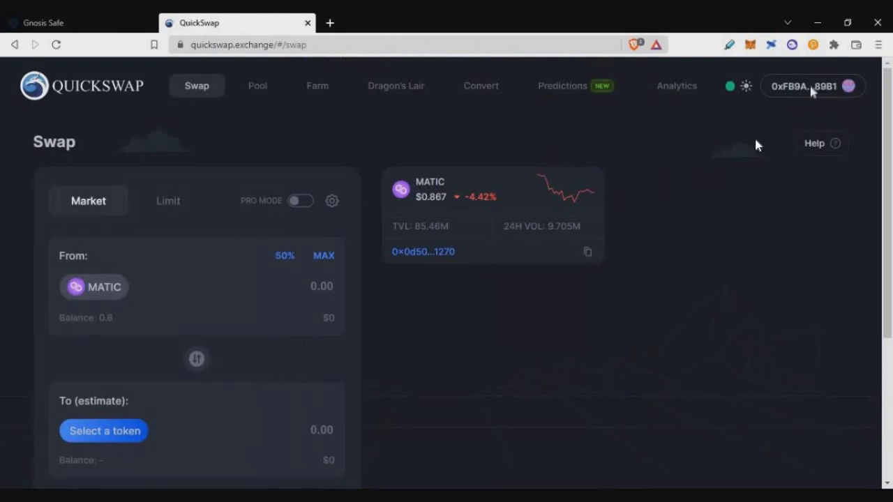
left_click(801, 93)
double_click(419, 277)
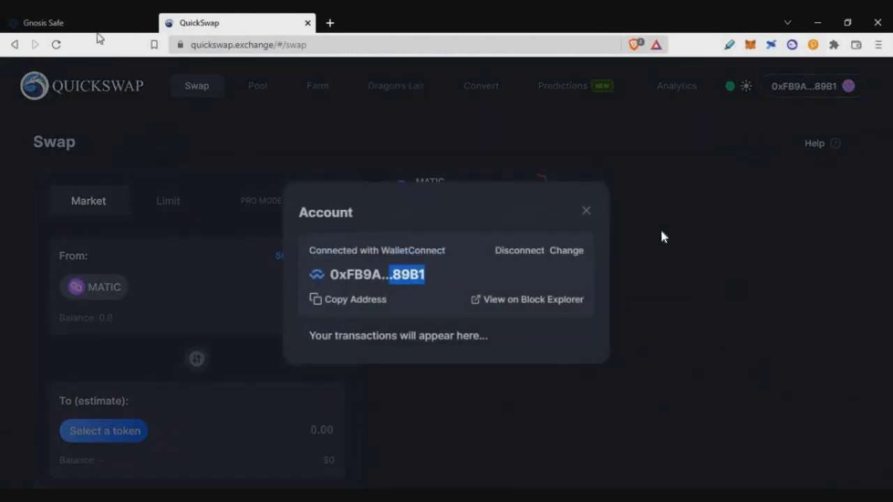
left_click(98, 27)
double_click(101, 170)
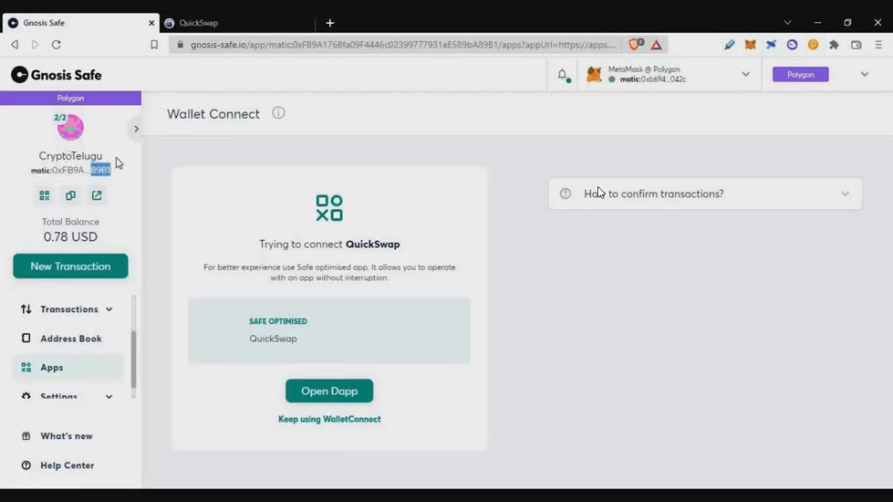